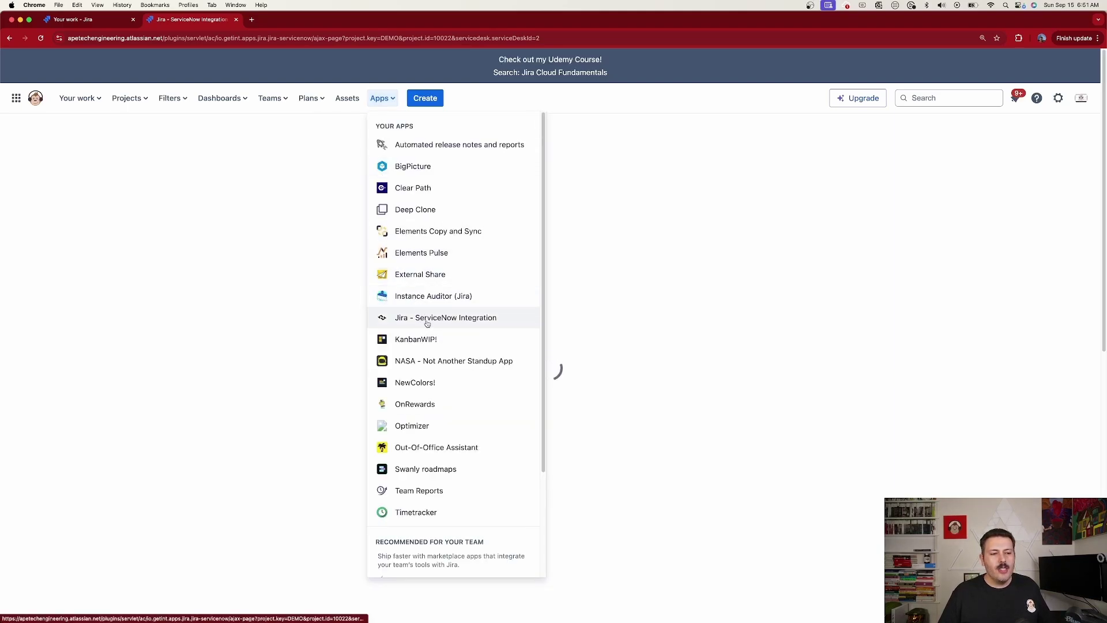
Accept the Getint licence agreement and dismiss the UI update announcement
click(273, 211)
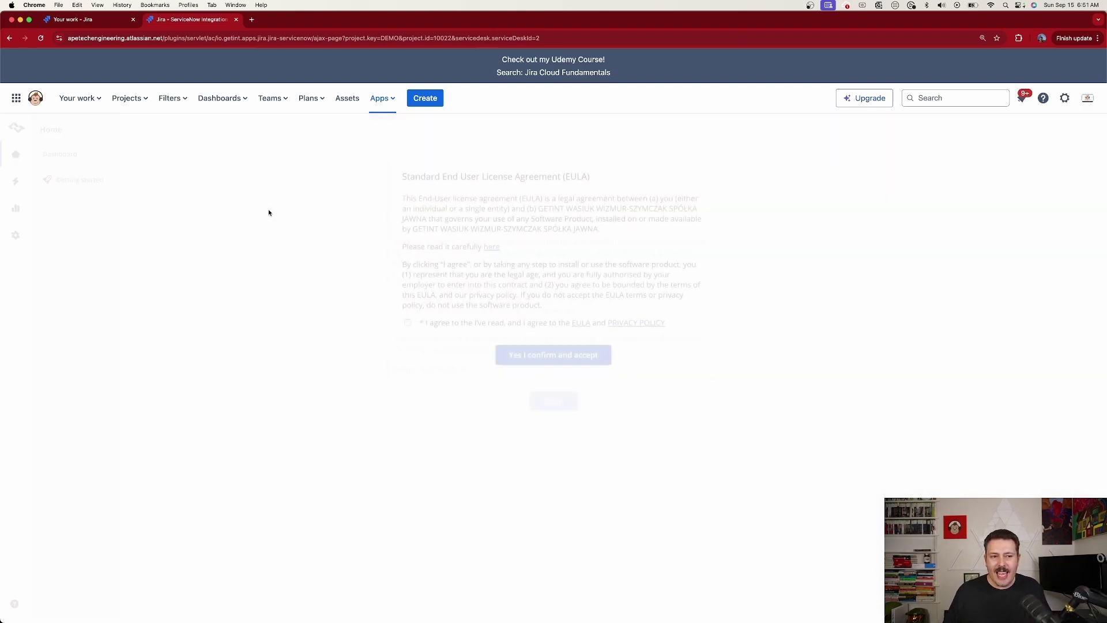
click(408, 323)
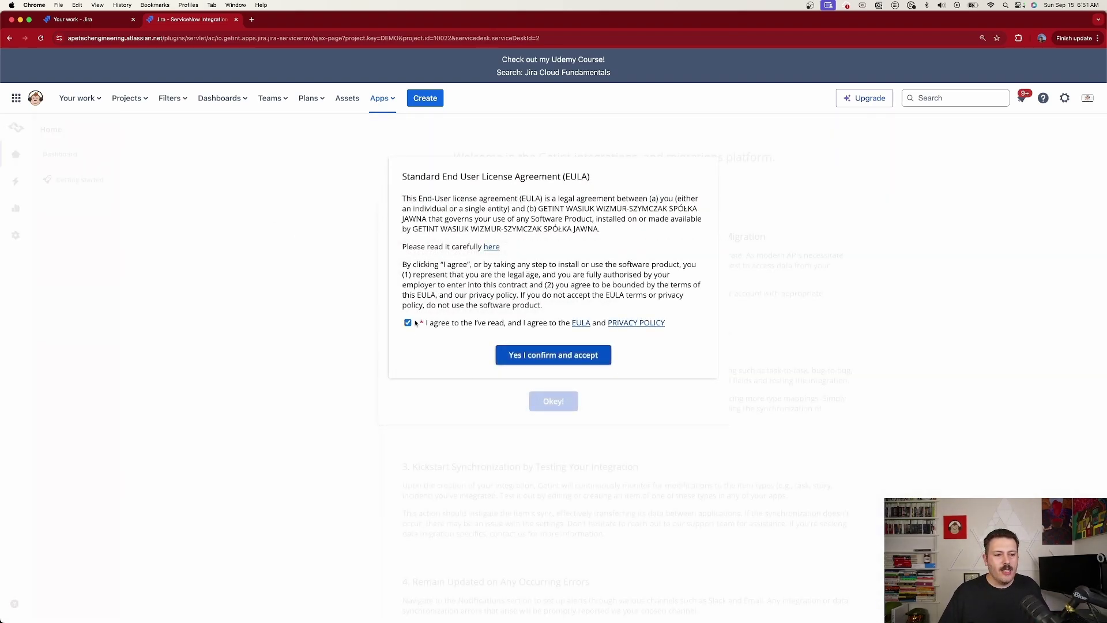
click(555, 360)
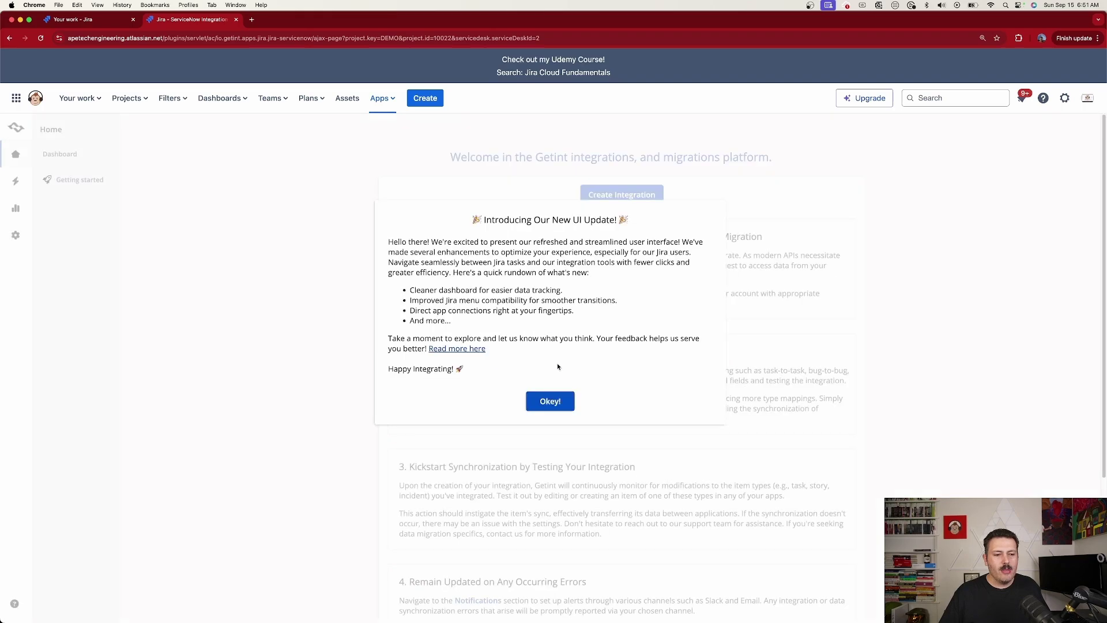
click(547, 403)
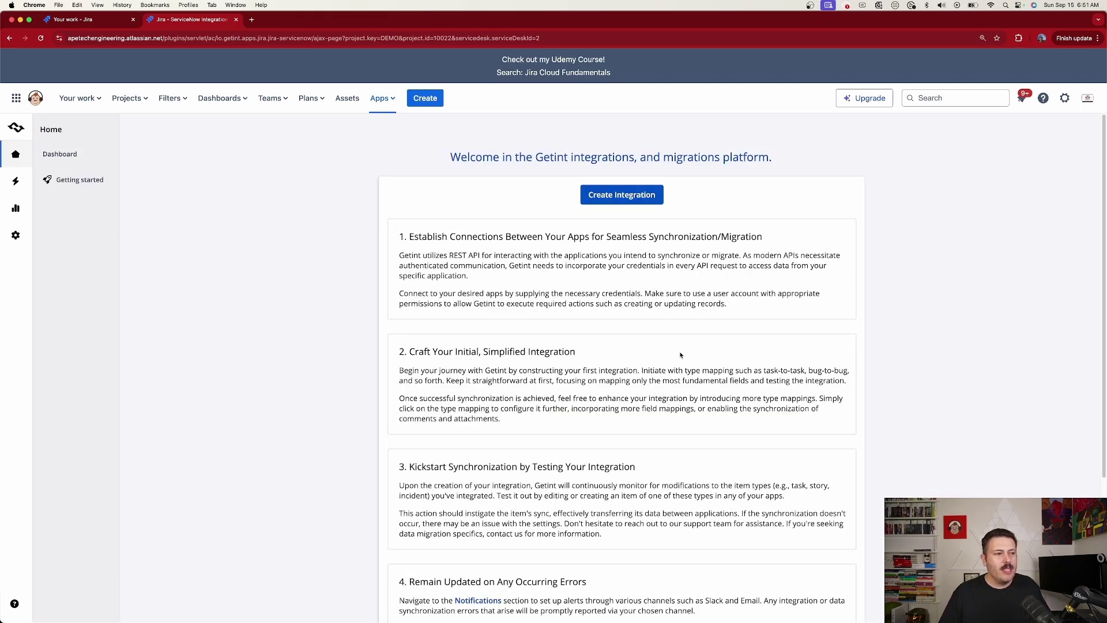
scroll(707, 333, down, 5)
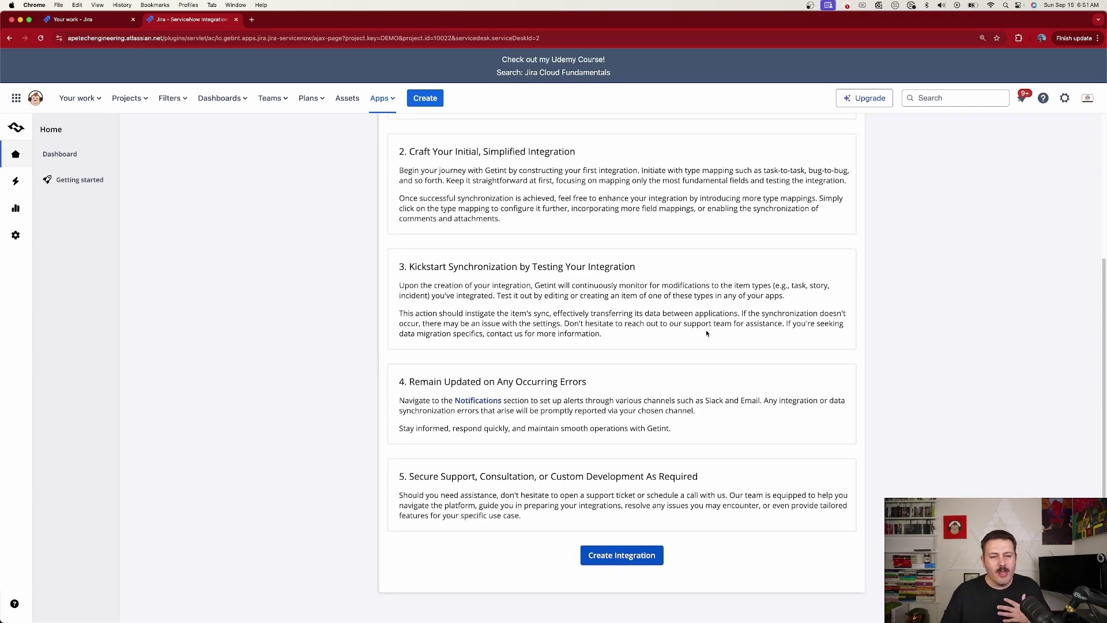
scroll(707, 333, up, 3)
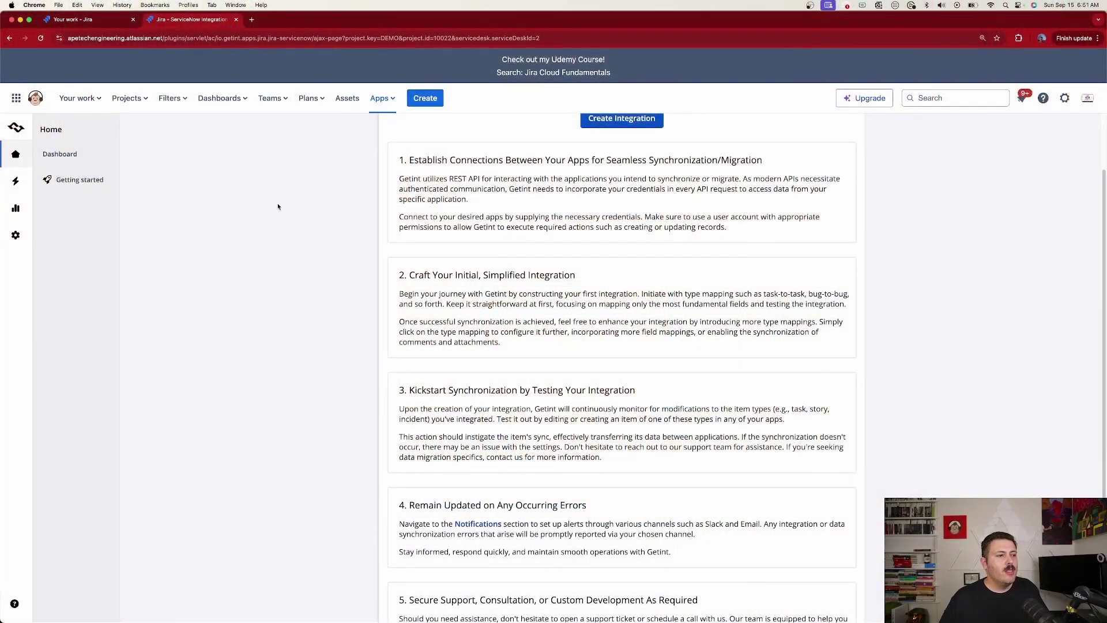
Go to the Workflows page and start creating a new integration
click(16, 181)
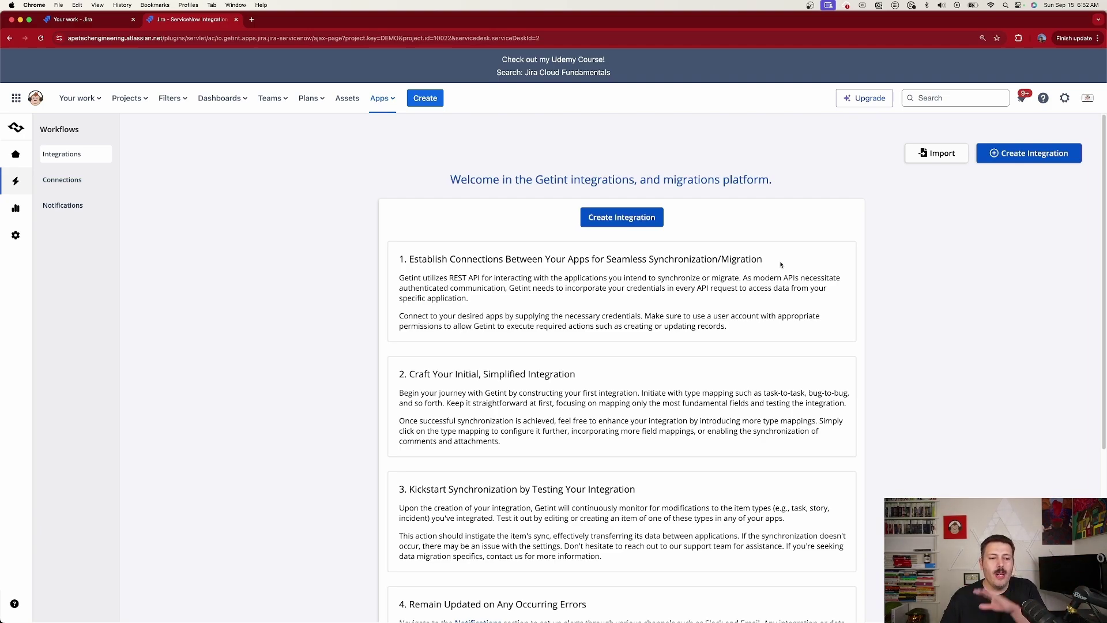
click(617, 221)
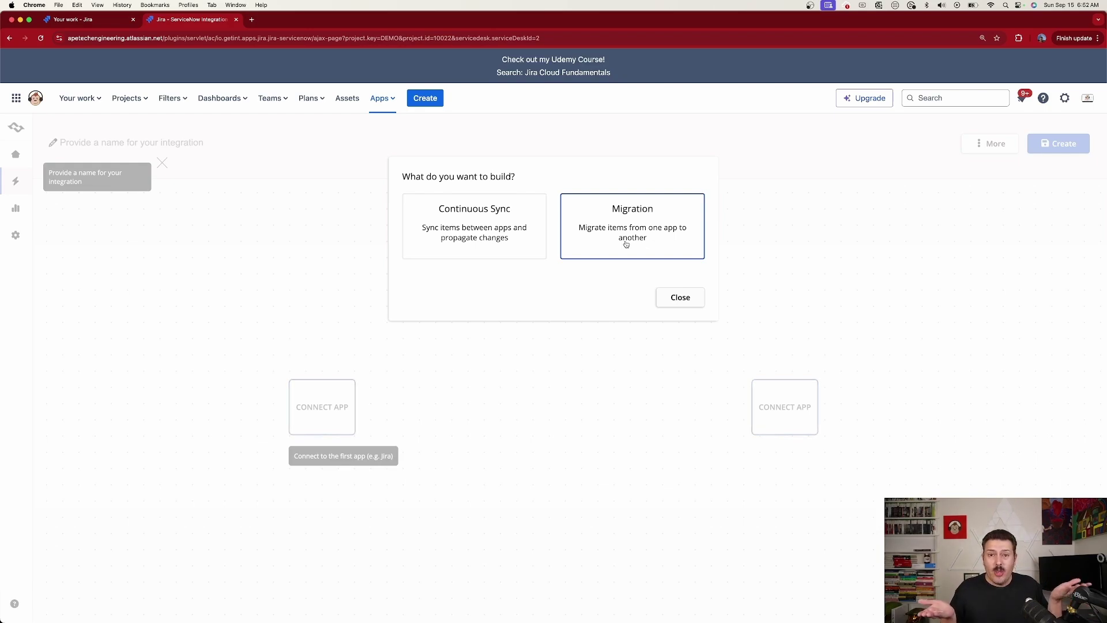
Choose Continuous Sync with Jira as the first app and enter the Jira site URL
click(511, 244)
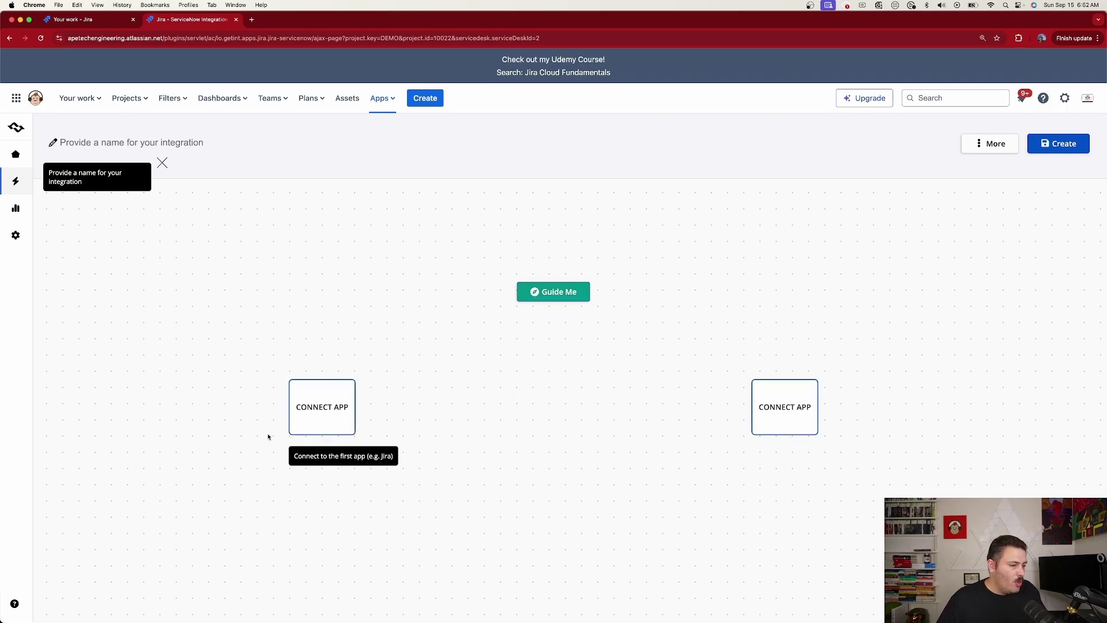
click(321, 410)
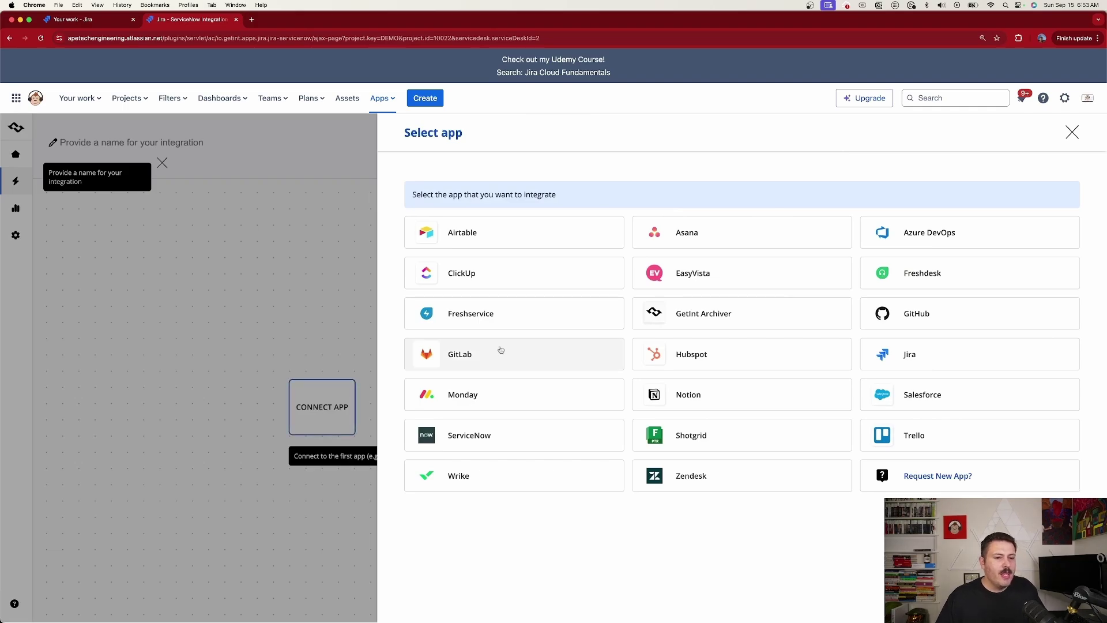
click(924, 368)
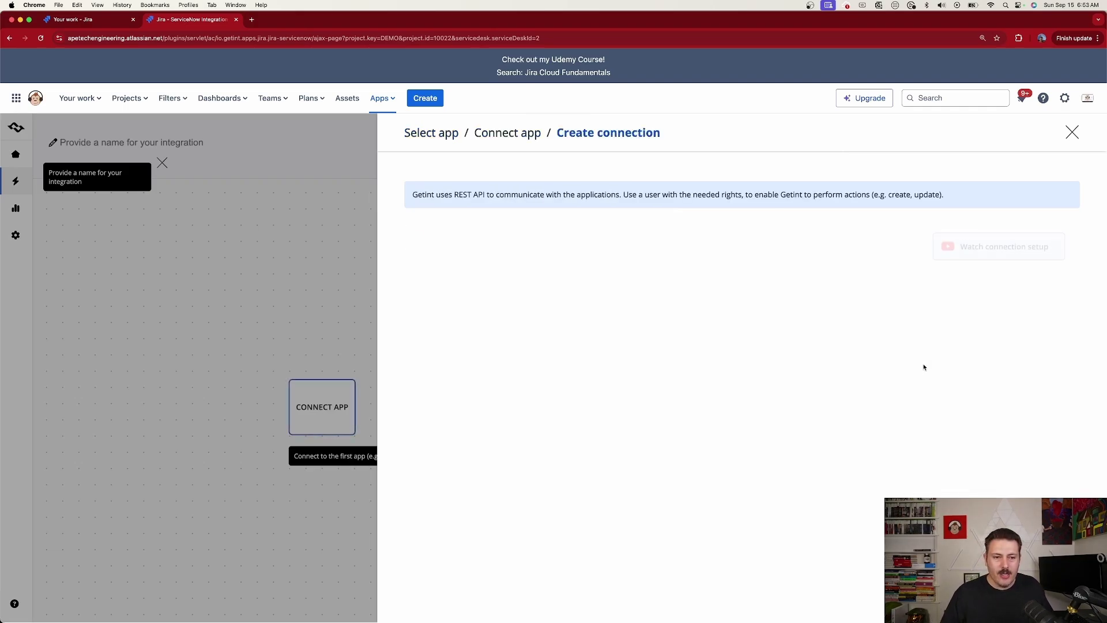
click(487, 306)
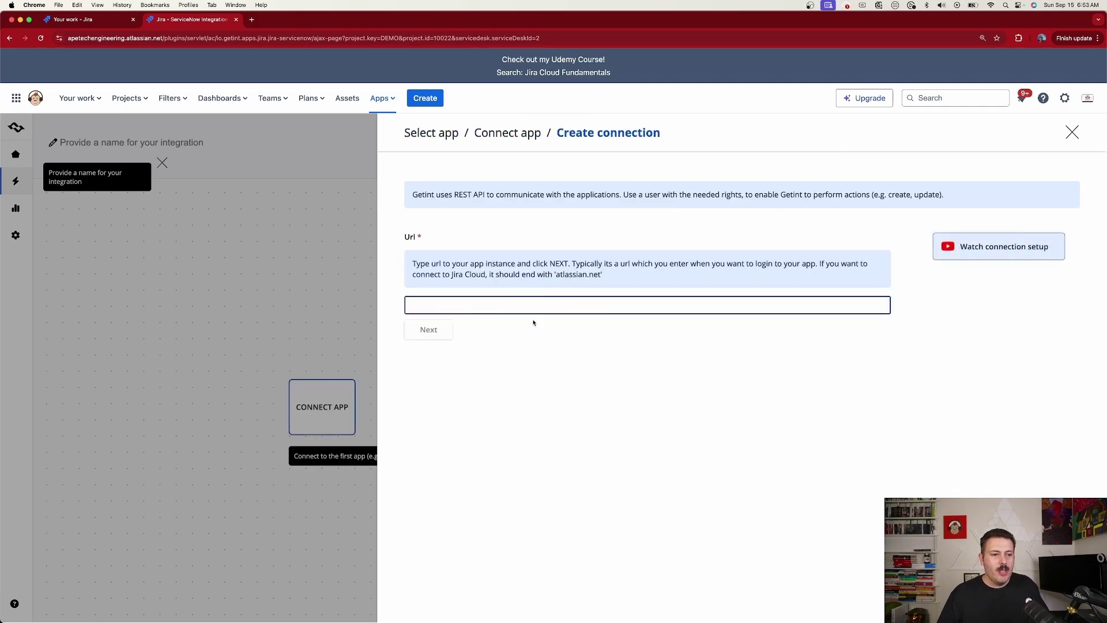
text(apetechengineering.atlassian.)
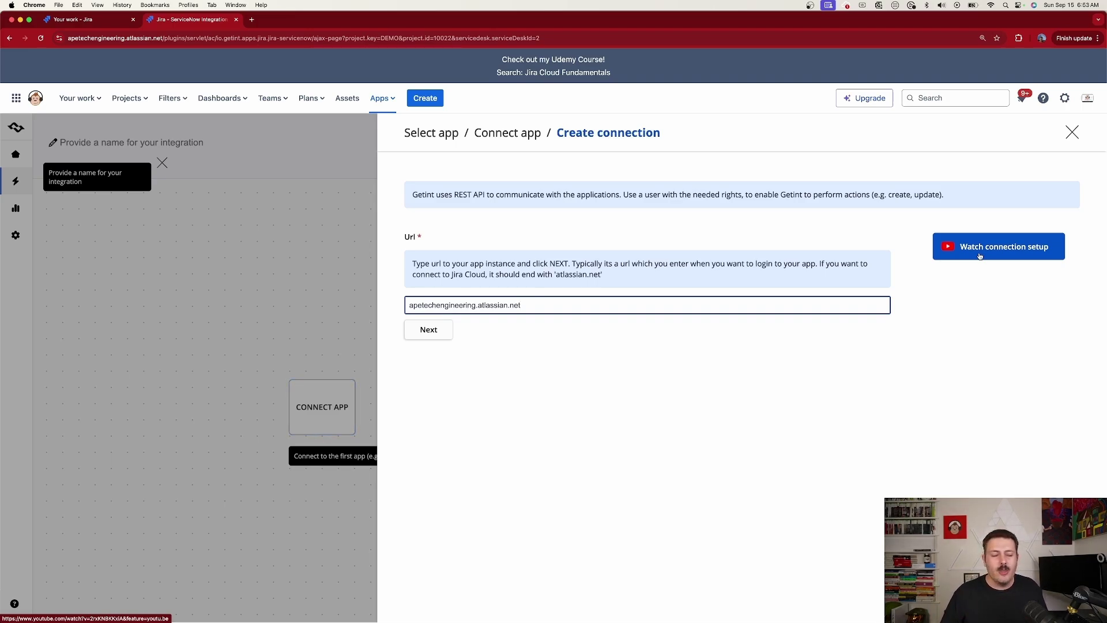
click(429, 330)
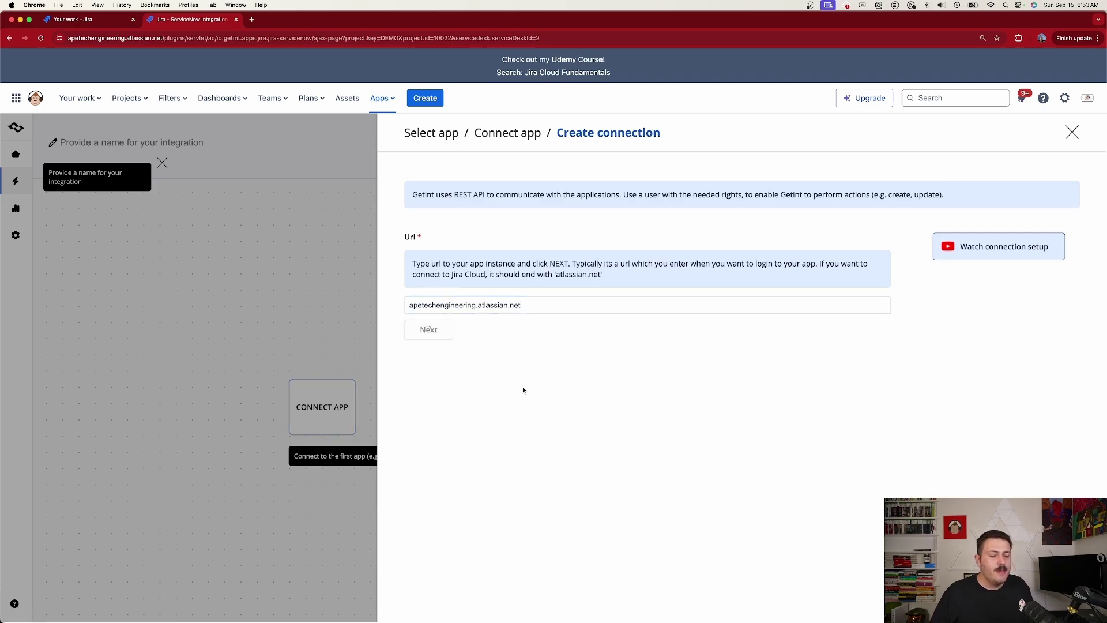
Save a new Jira connection using the account e-mail and personal access token
click(471, 345)
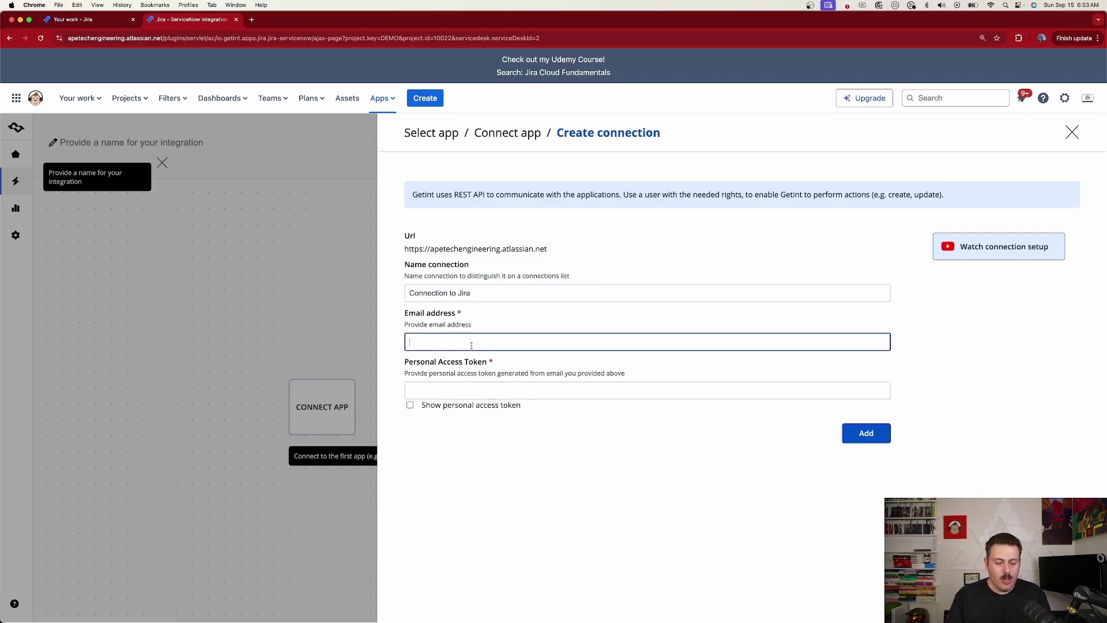
key(super+v)
click(526, 391)
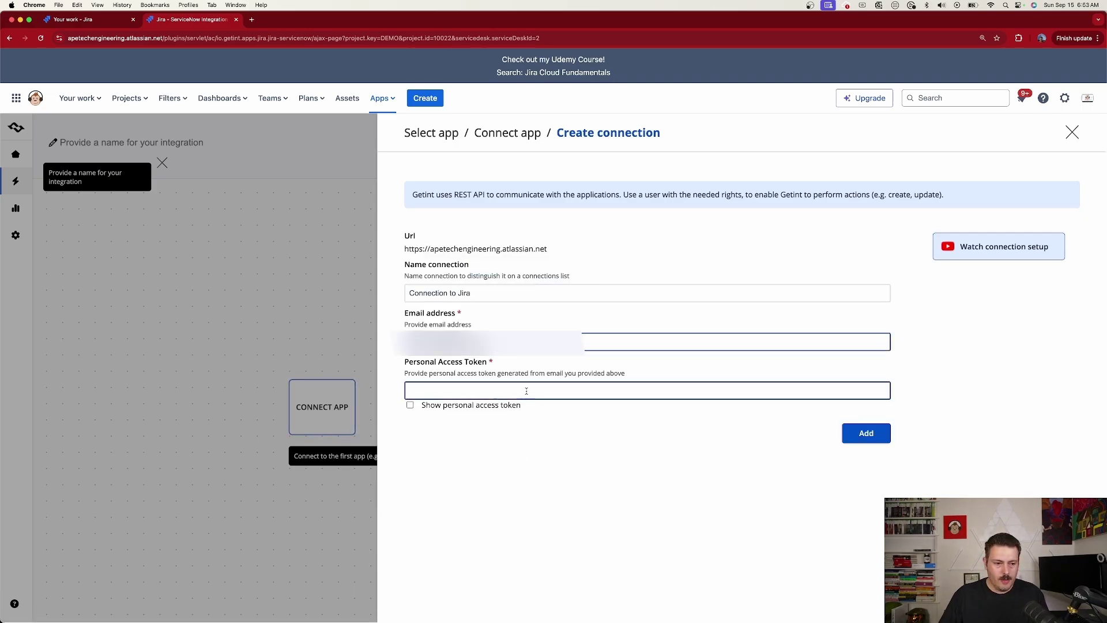
key(super+v)
key(Return)
Connect Jira through Connection to Jira with the Apetech ARN Demo project
click(482, 254)
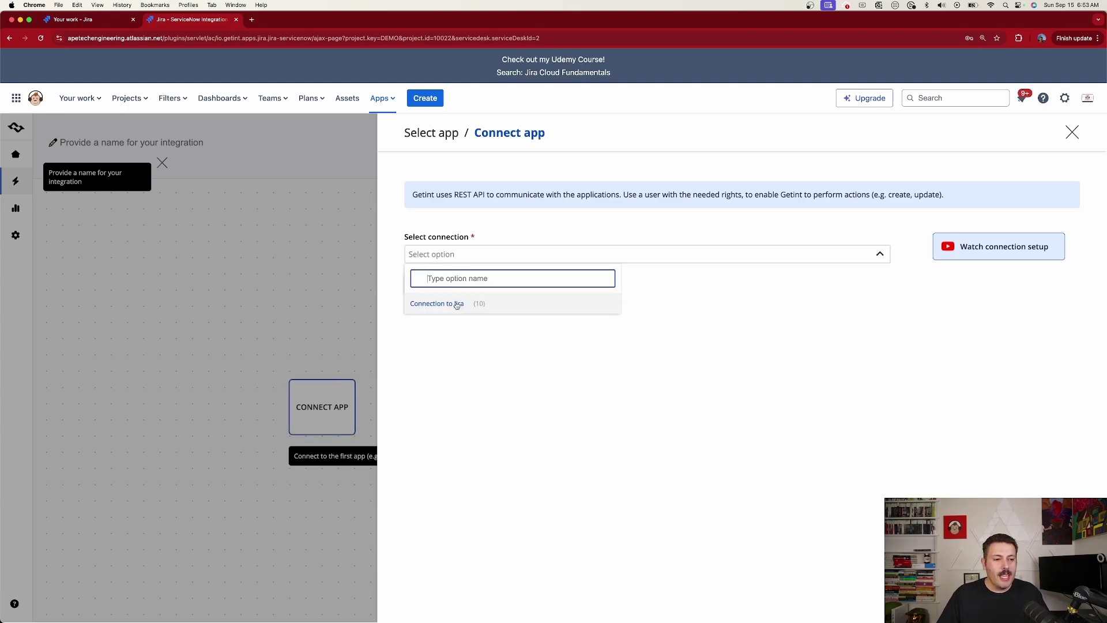
click(441, 304)
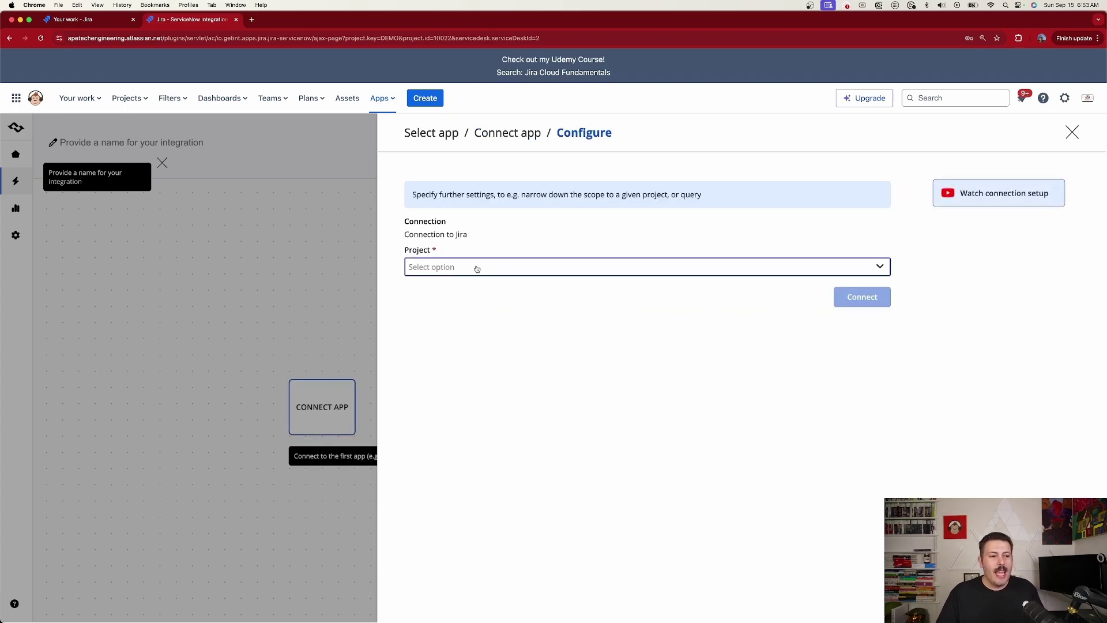
click(478, 267)
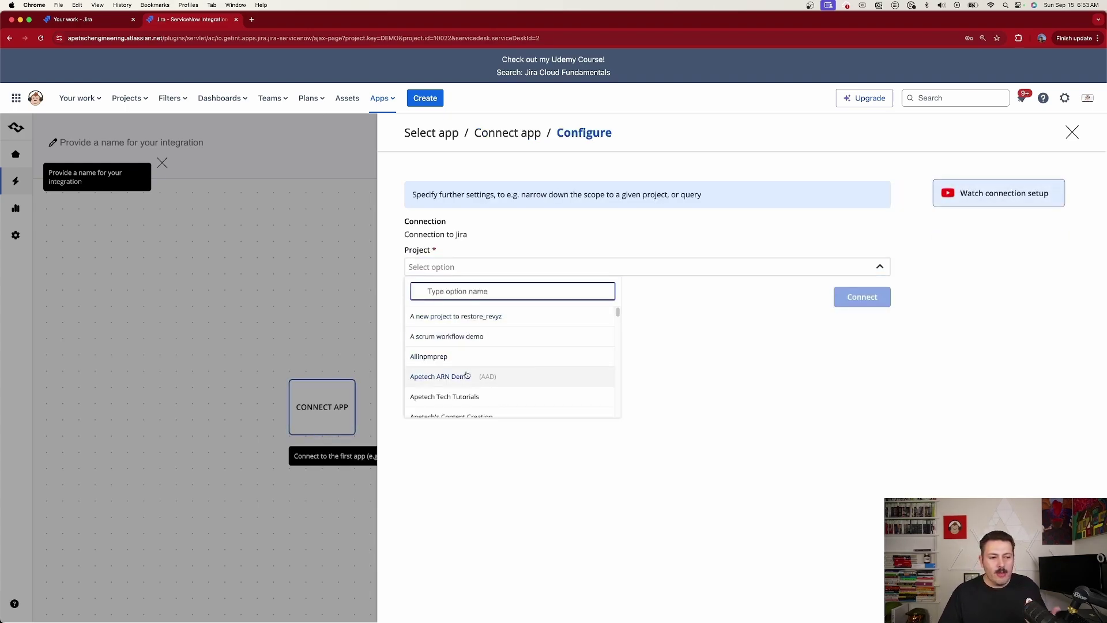
click(433, 381)
click(862, 296)
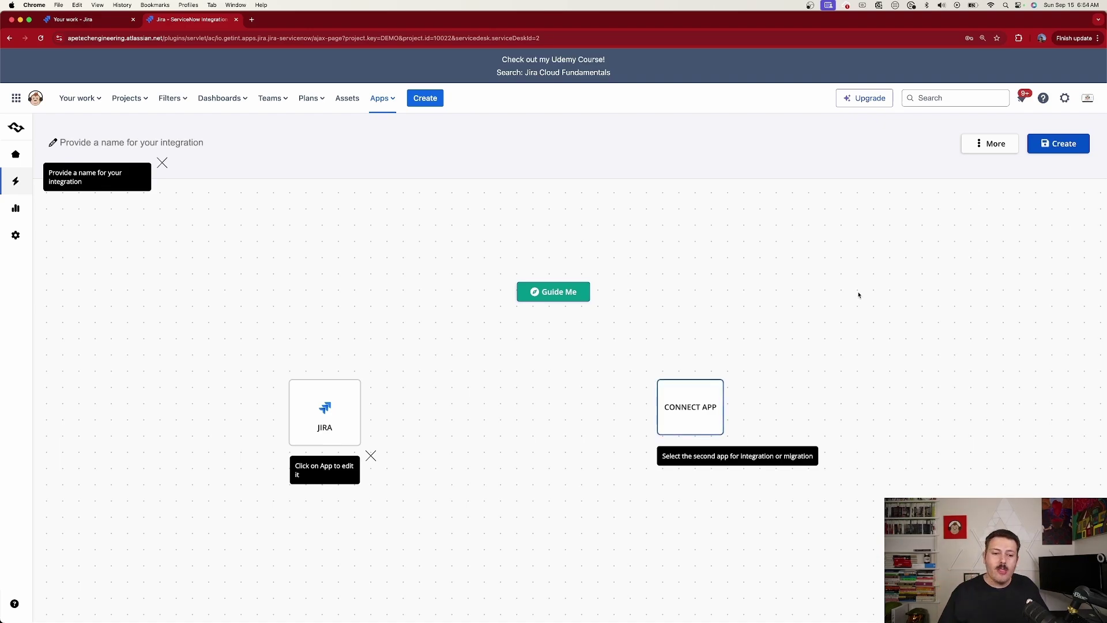
Pick ServiceNow as the second app and enter its instance URL
click(699, 415)
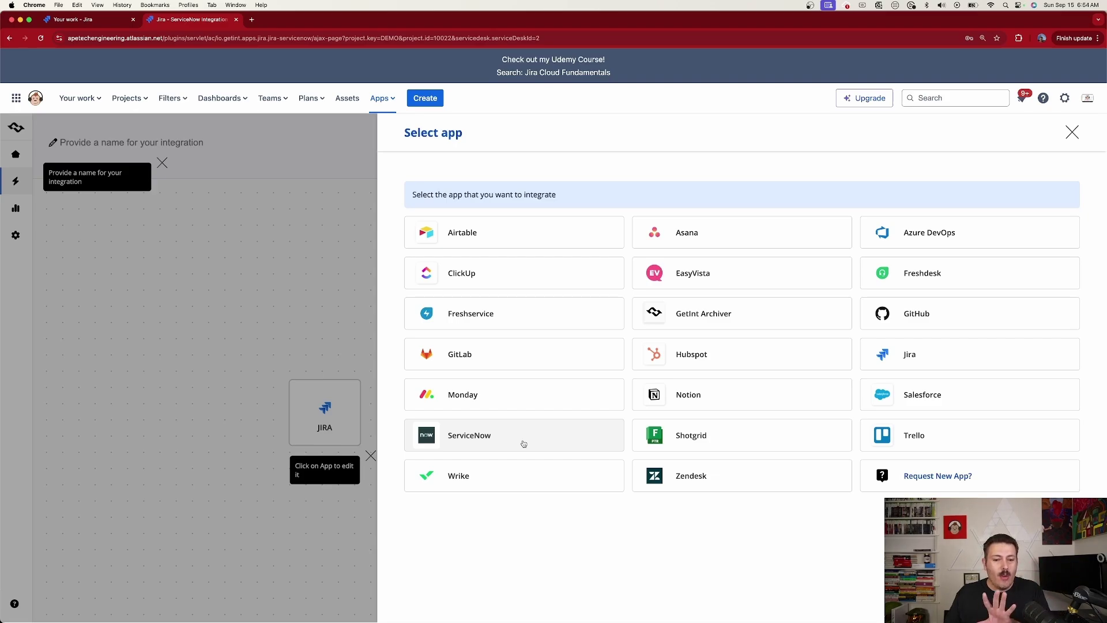
drag(524, 444, 790, 344)
click(654, 564)
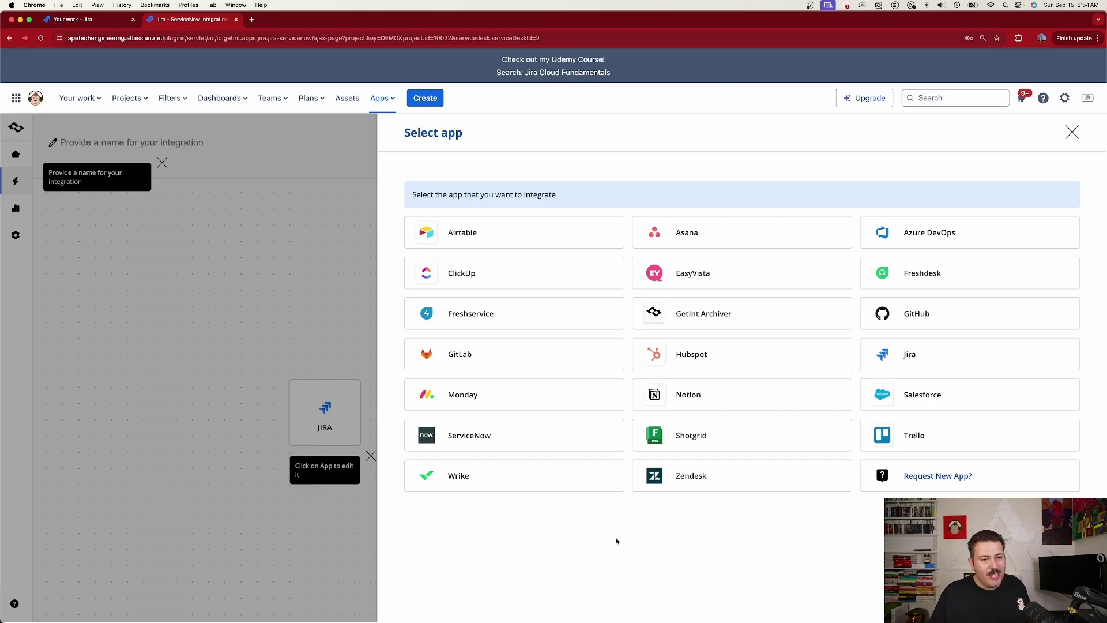
click(513, 452)
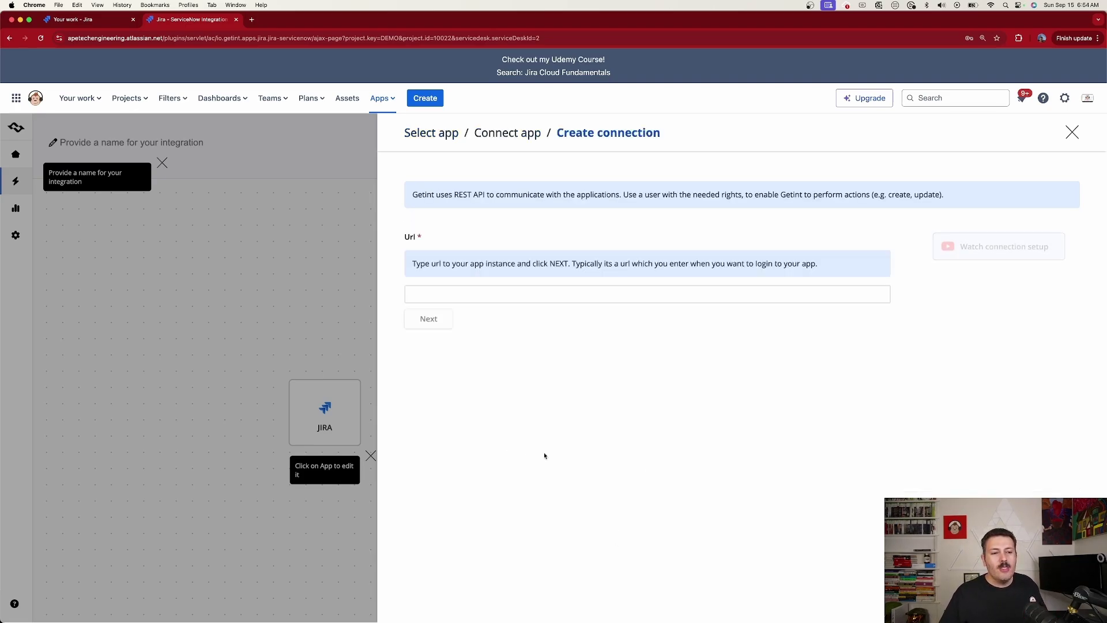
click(715, 292)
text(https://dev201668.service-now.com/)
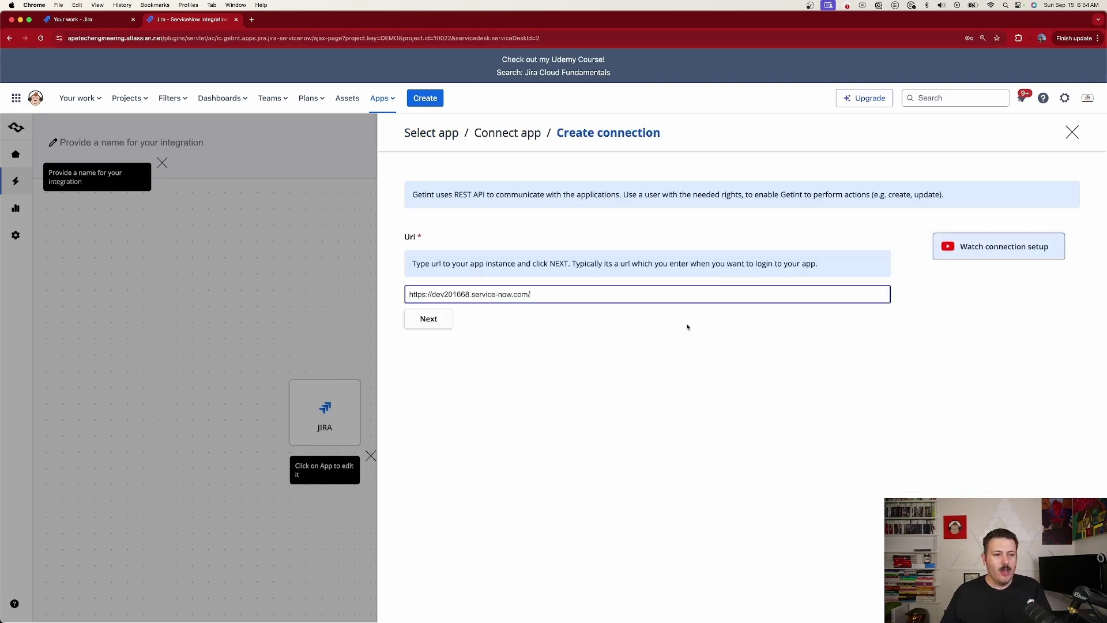
click(430, 319)
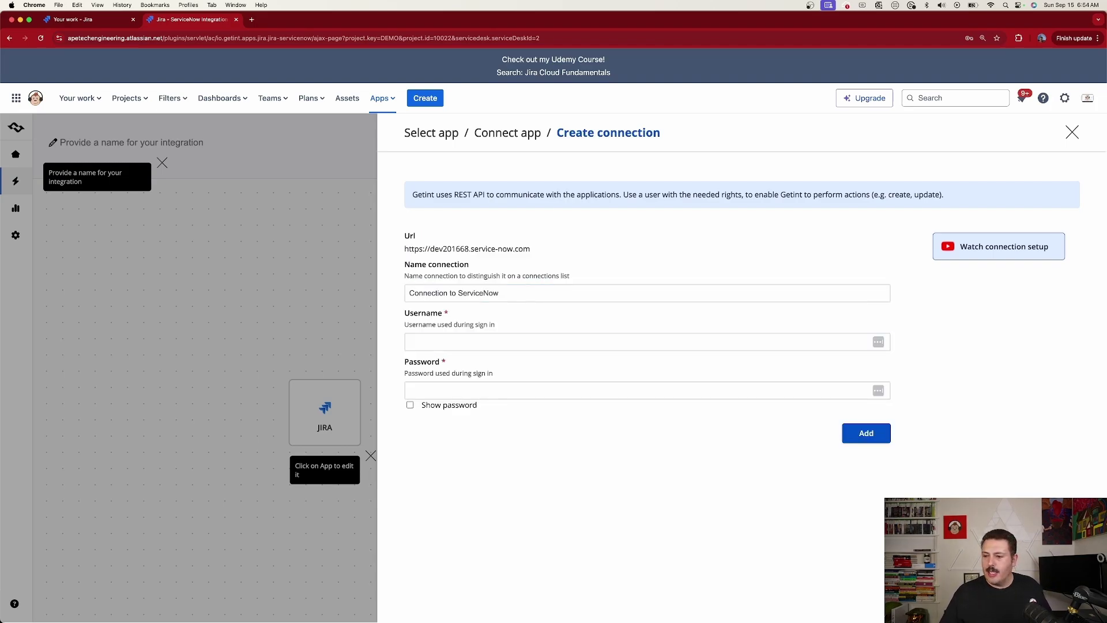
Save Connection to ServiceNow with the account username and password, then connect it
click(635, 341)
key(super+v)
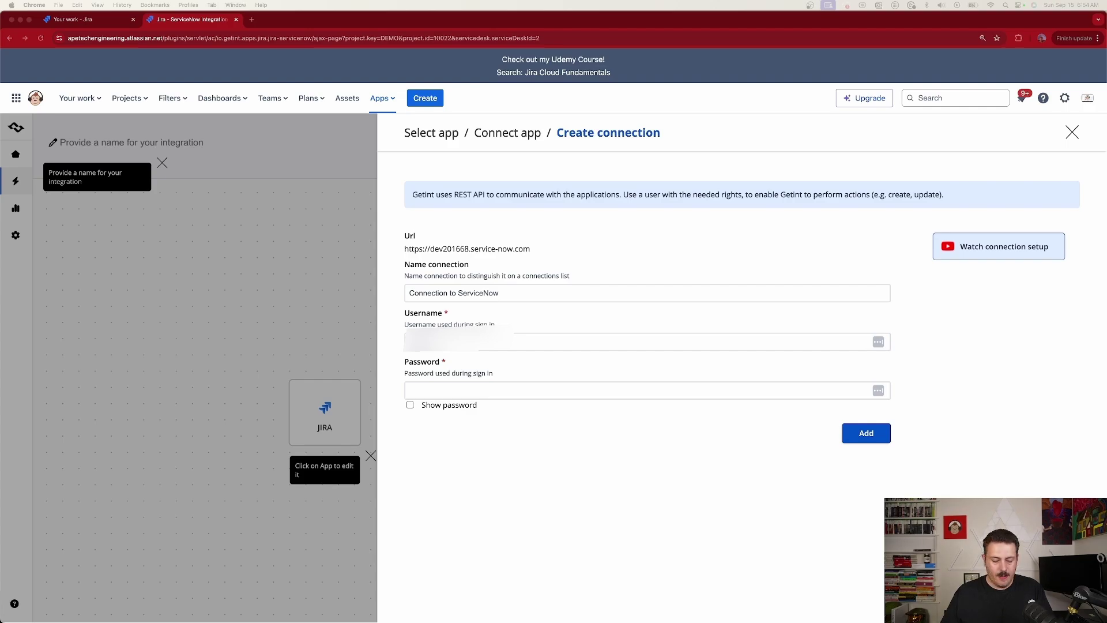
click(605, 395)
key(super+v)
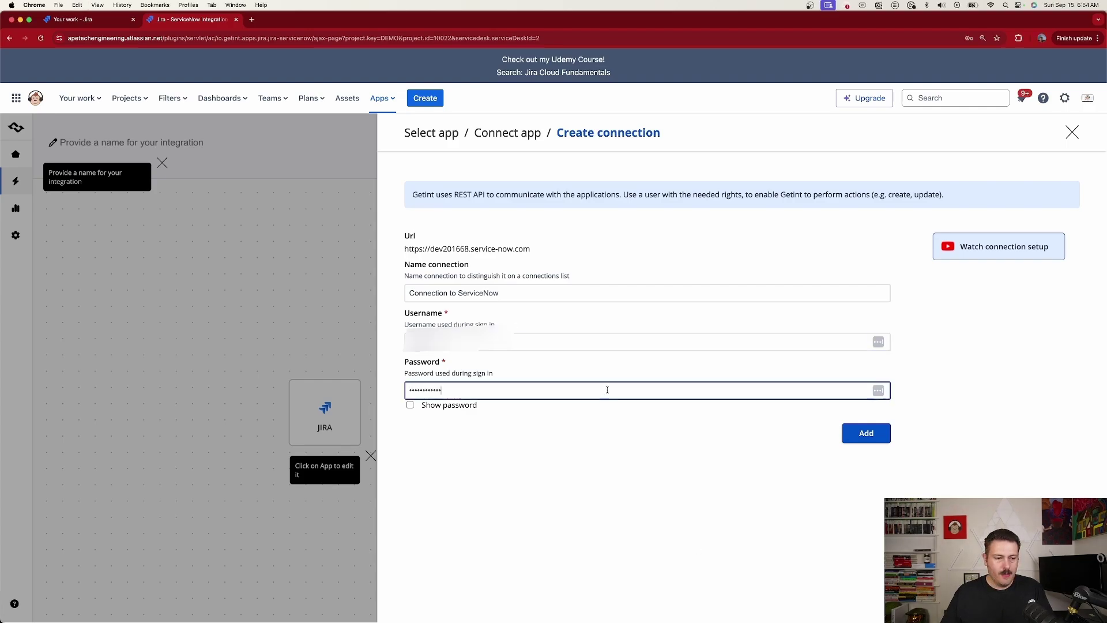
click(867, 434)
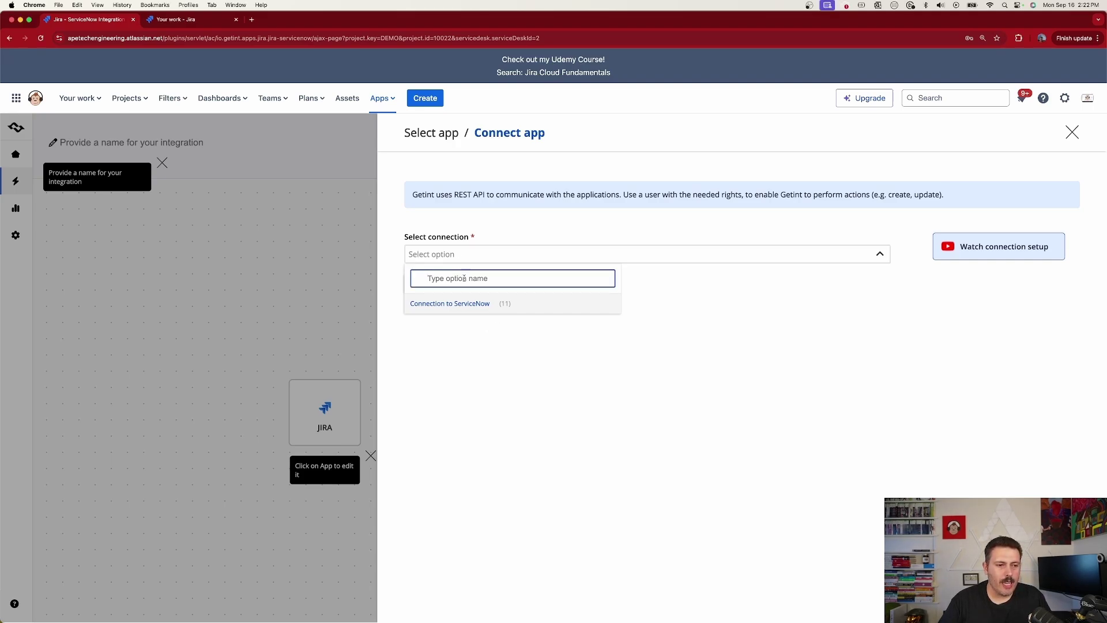
click(434, 309)
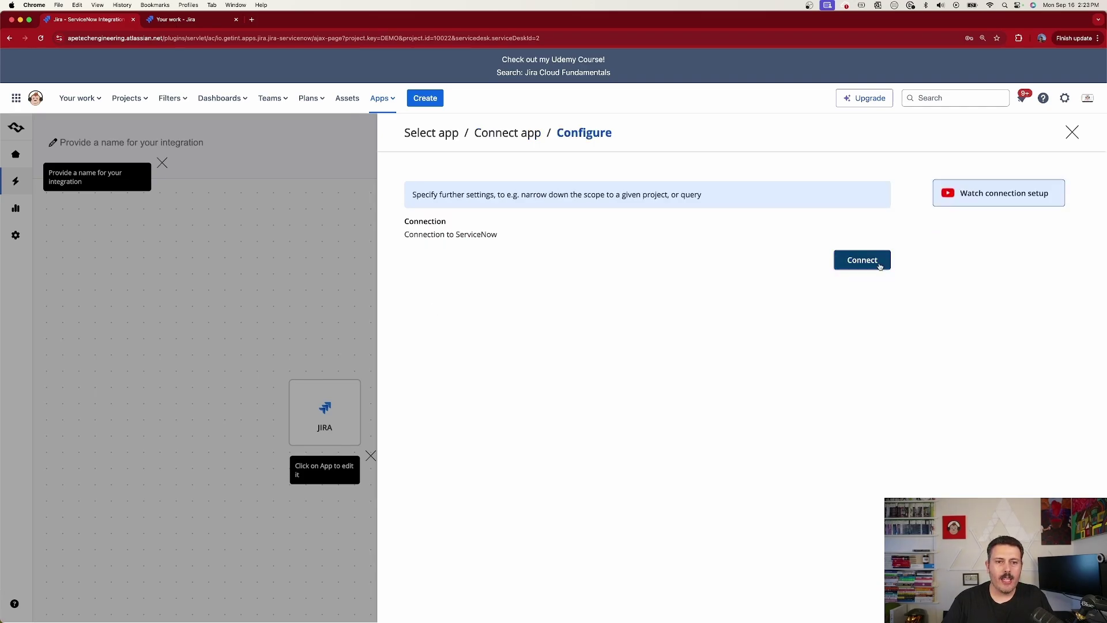
click(862, 260)
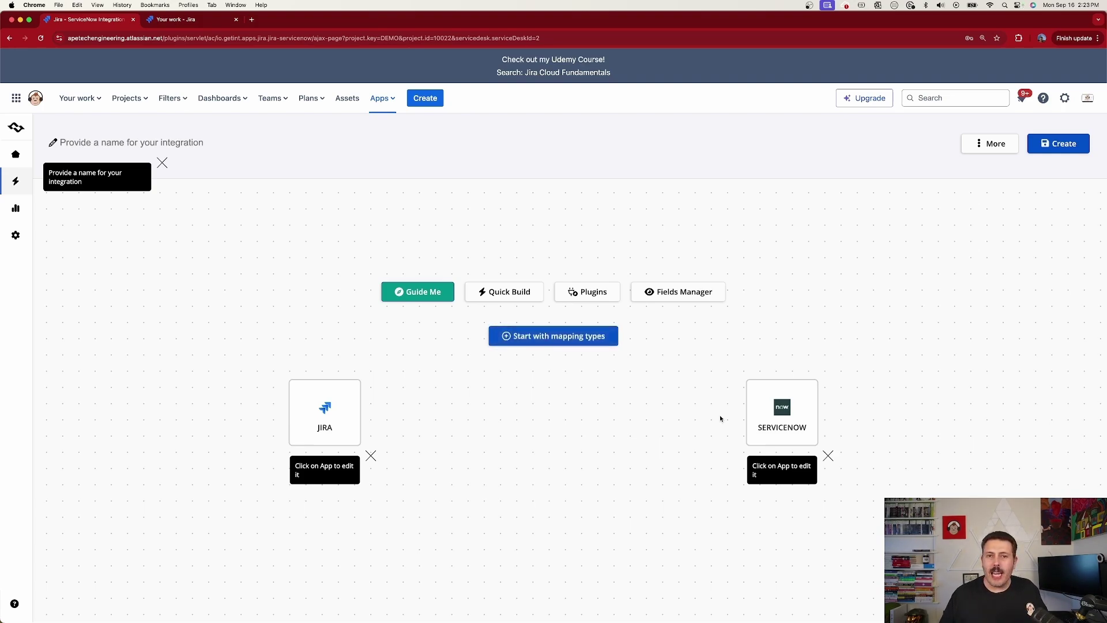
Map the Jira Service Request type to the ServiceNow Problem Task type
click(542, 340)
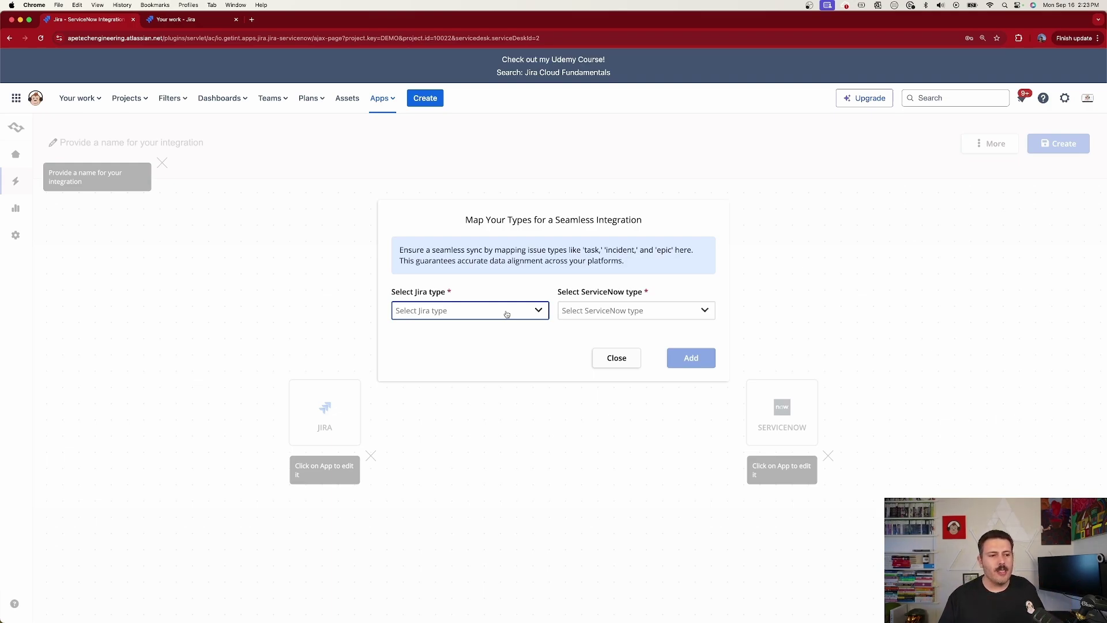
click(490, 318)
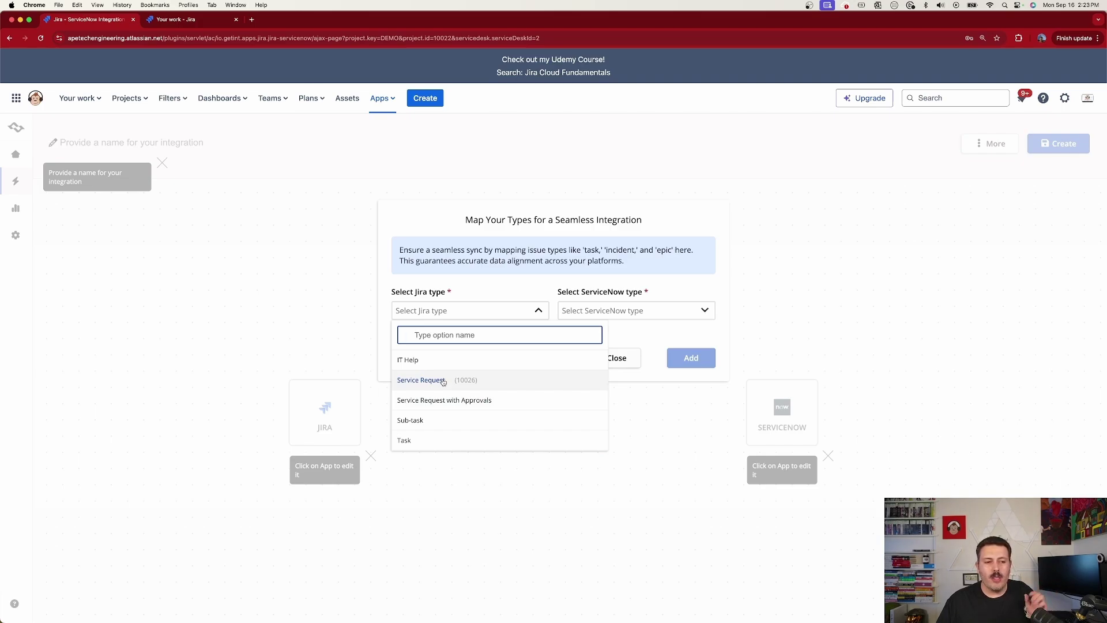
click(427, 381)
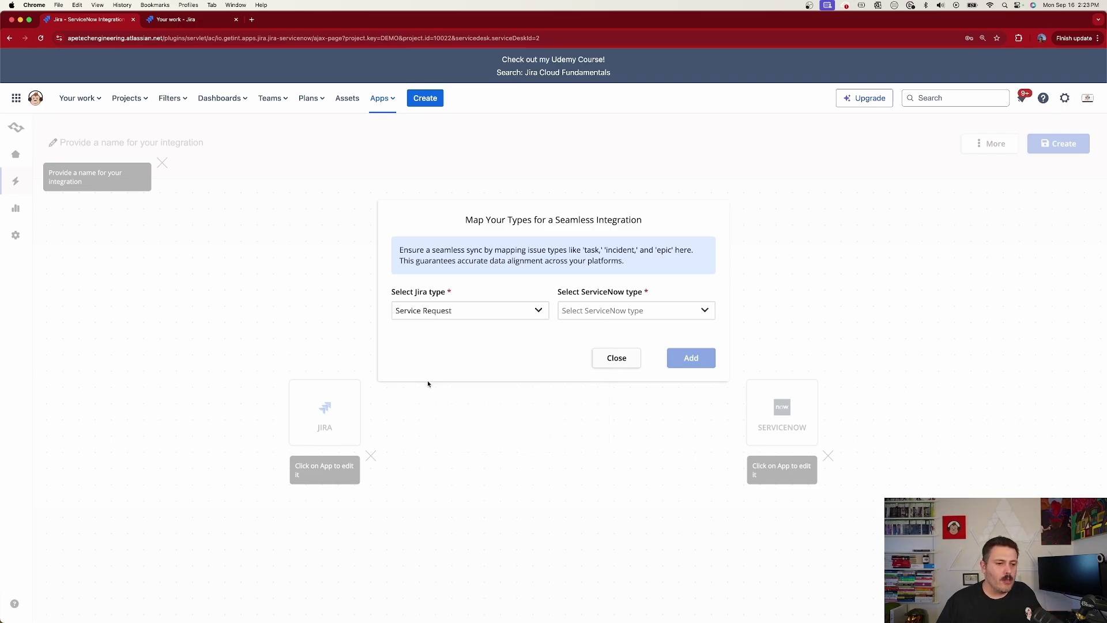
click(608, 316)
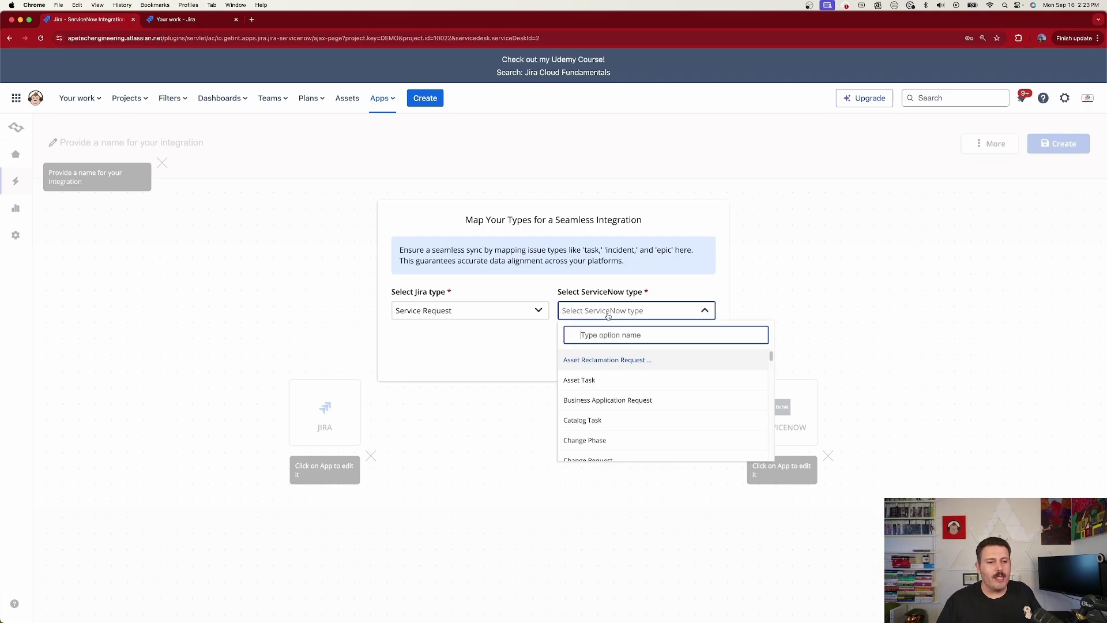
scroll(670, 443, down, 5)
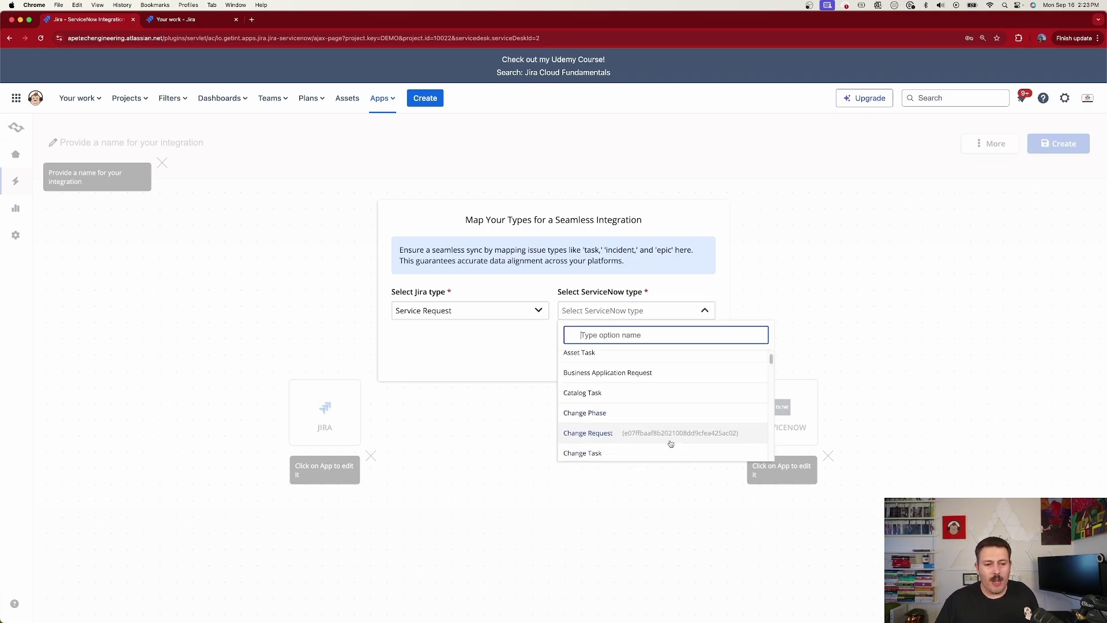
scroll(671, 442, down, 2)
scroll(670, 443, down, 2)
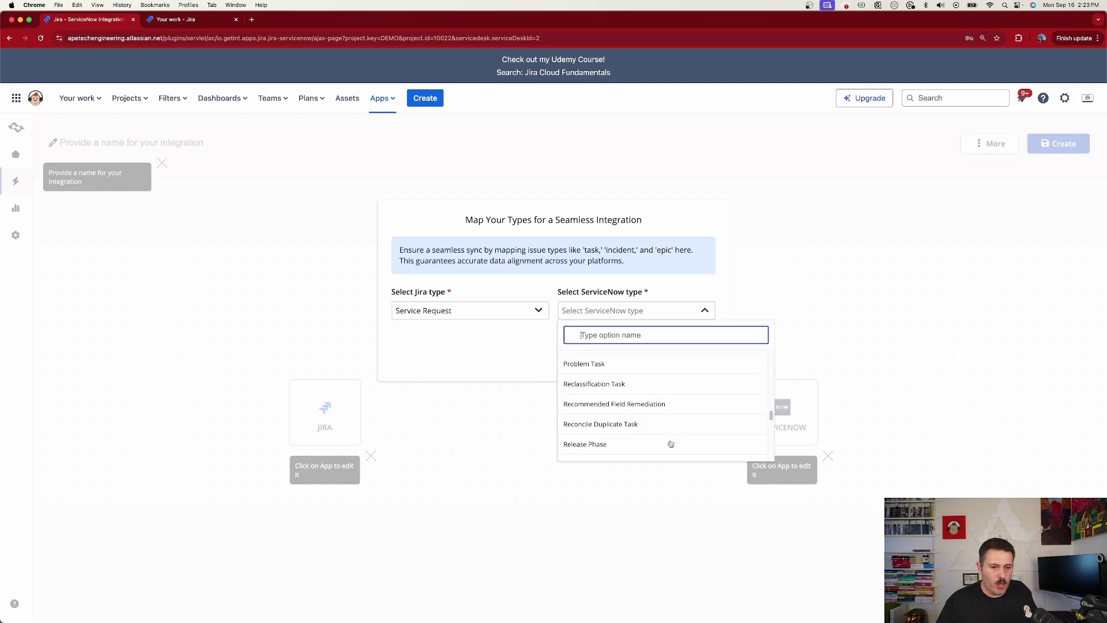
click(599, 364)
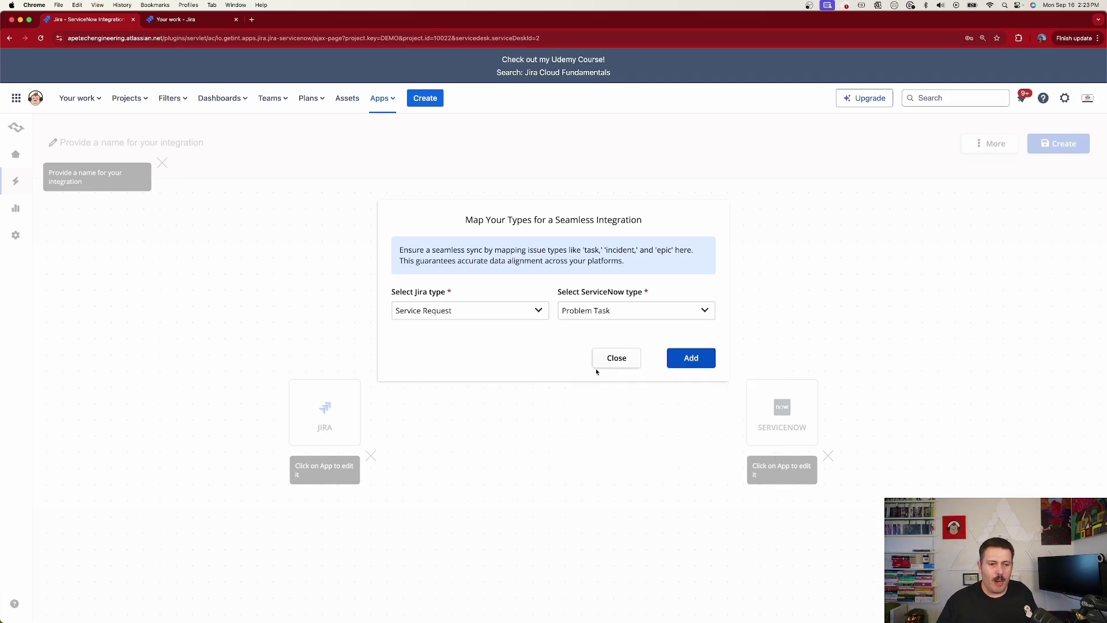
click(691, 358)
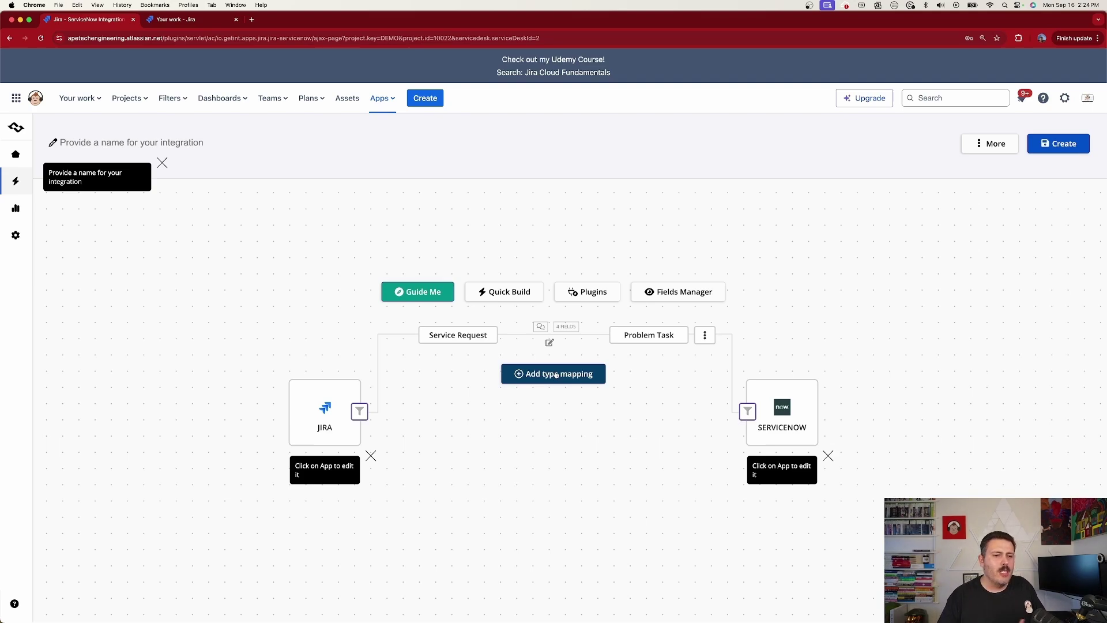
Open the Service Request–Problem Task mapping configuration and view its Status settings
click(571, 330)
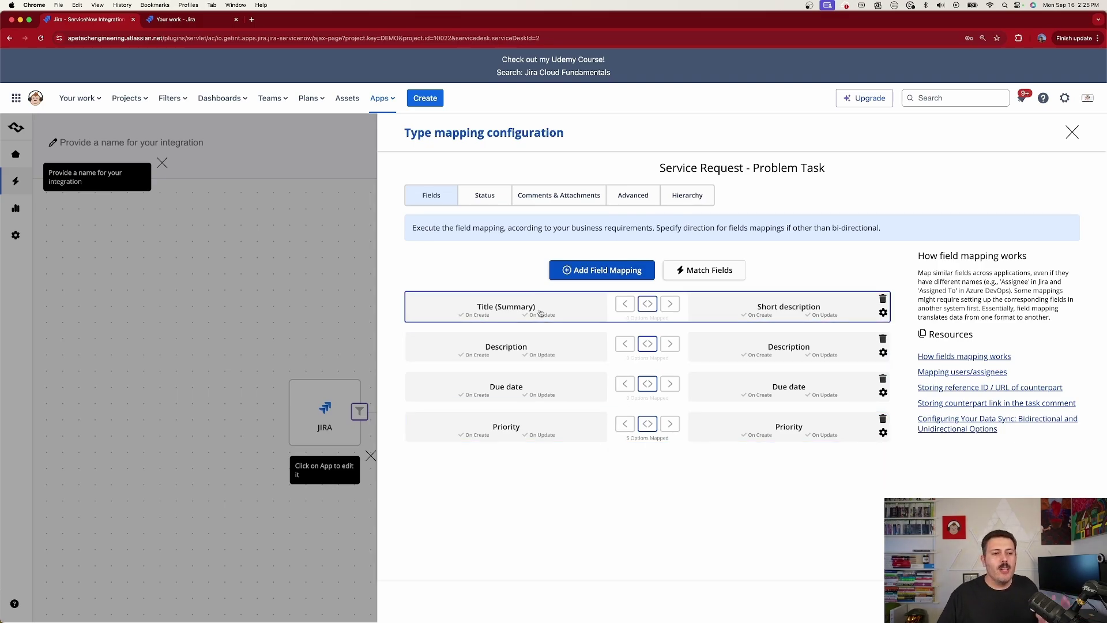
click(484, 195)
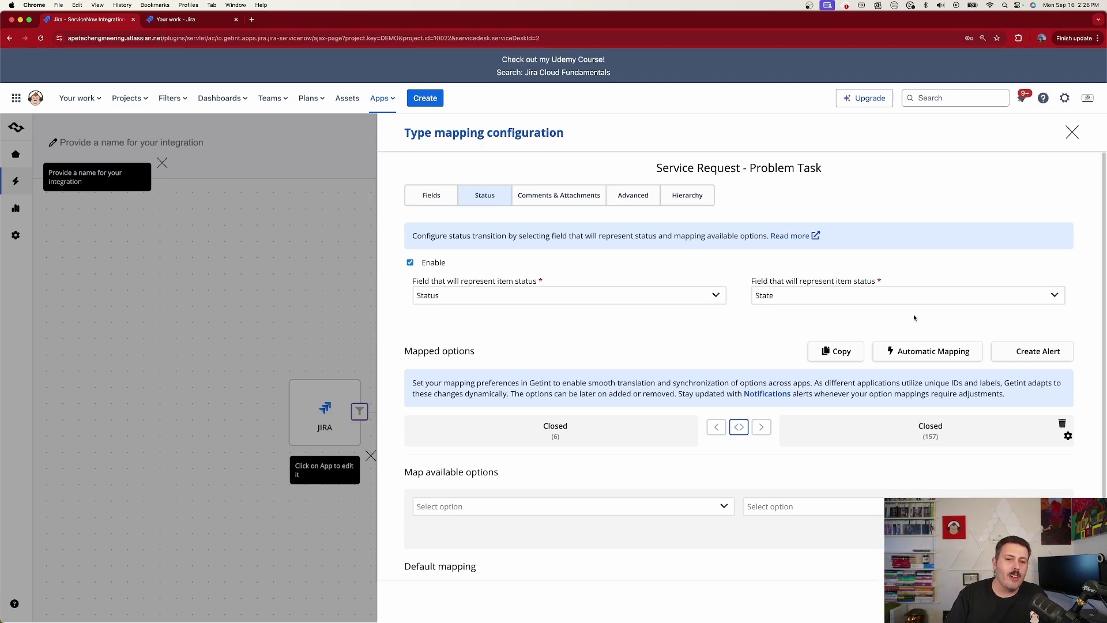
Add a status pair mapping Jira In Progress to ServiceNow Work in Progress
scroll(840, 333, down, 2)
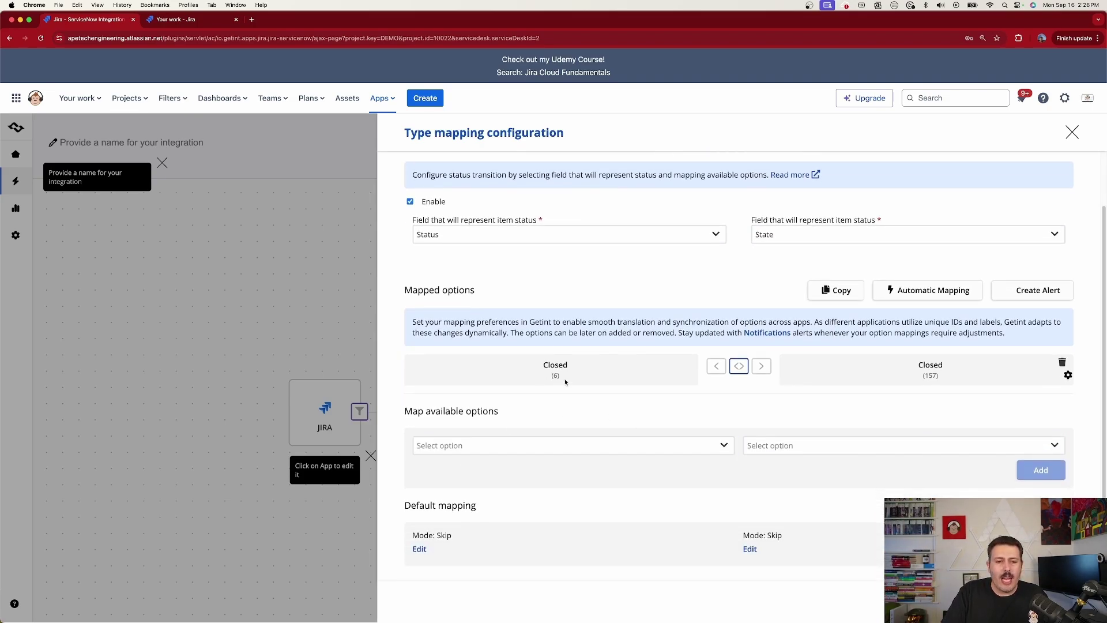
click(503, 448)
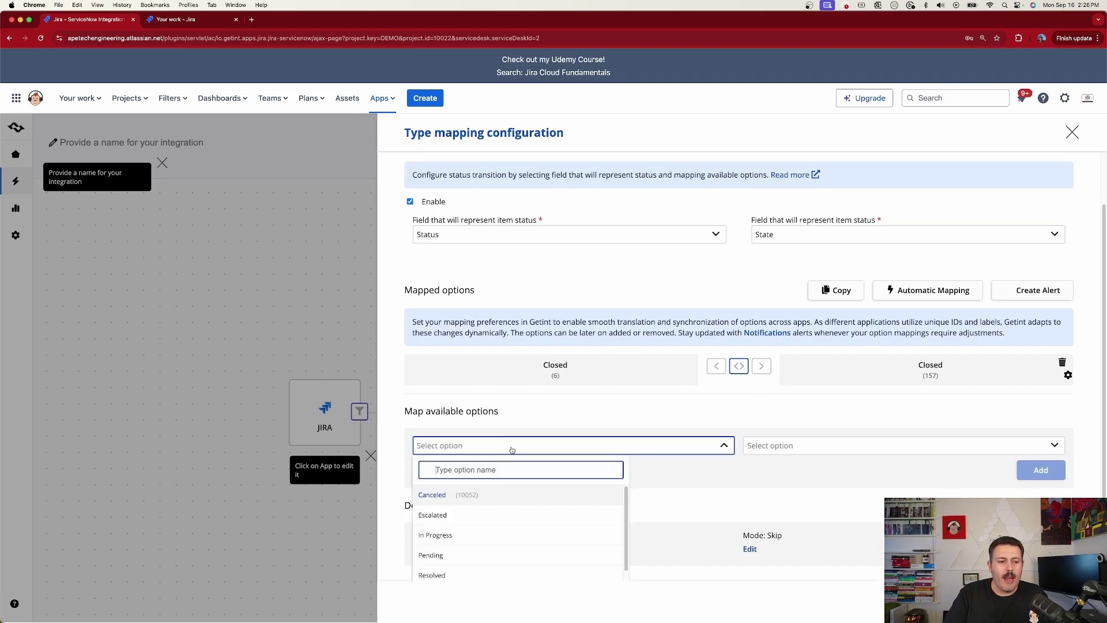
click(443, 534)
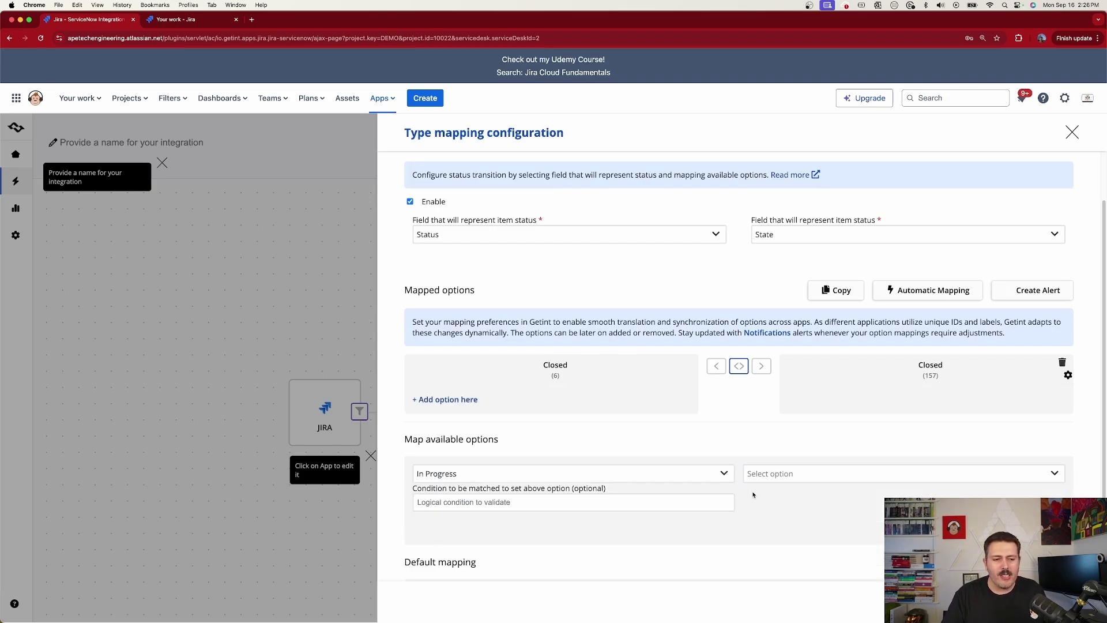
click(797, 478)
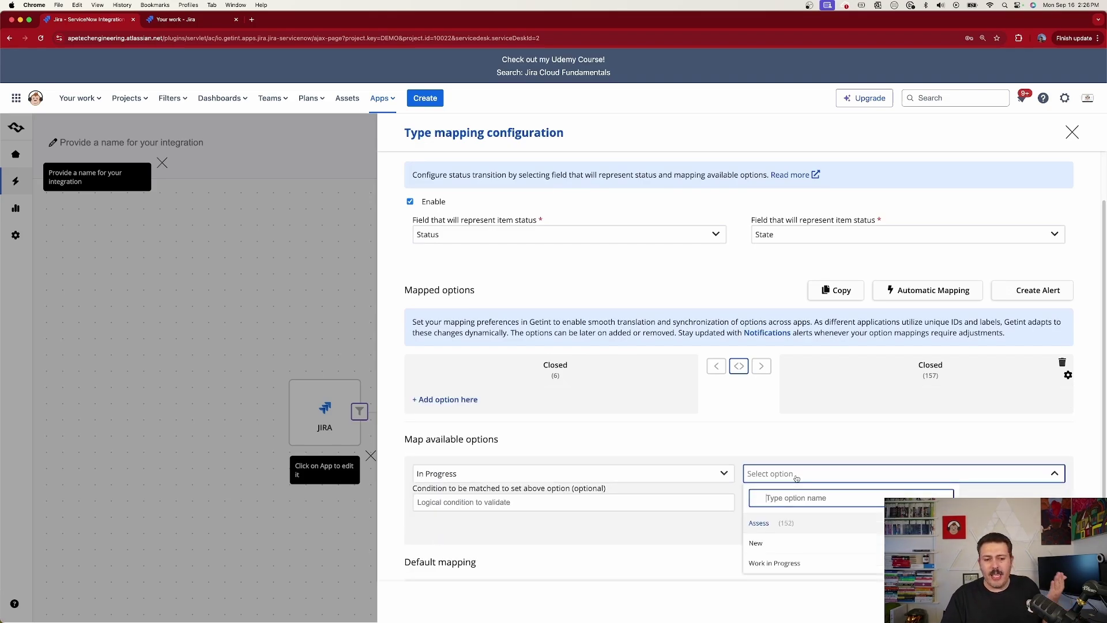
scroll(794, 553, down, 1)
click(775, 536)
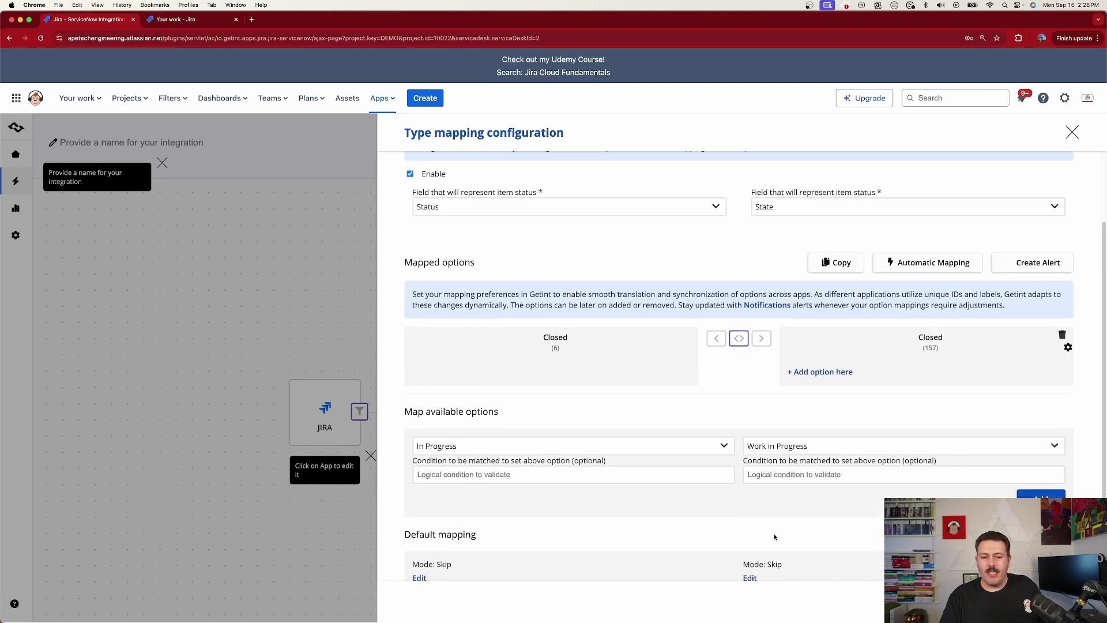
click(1040, 494)
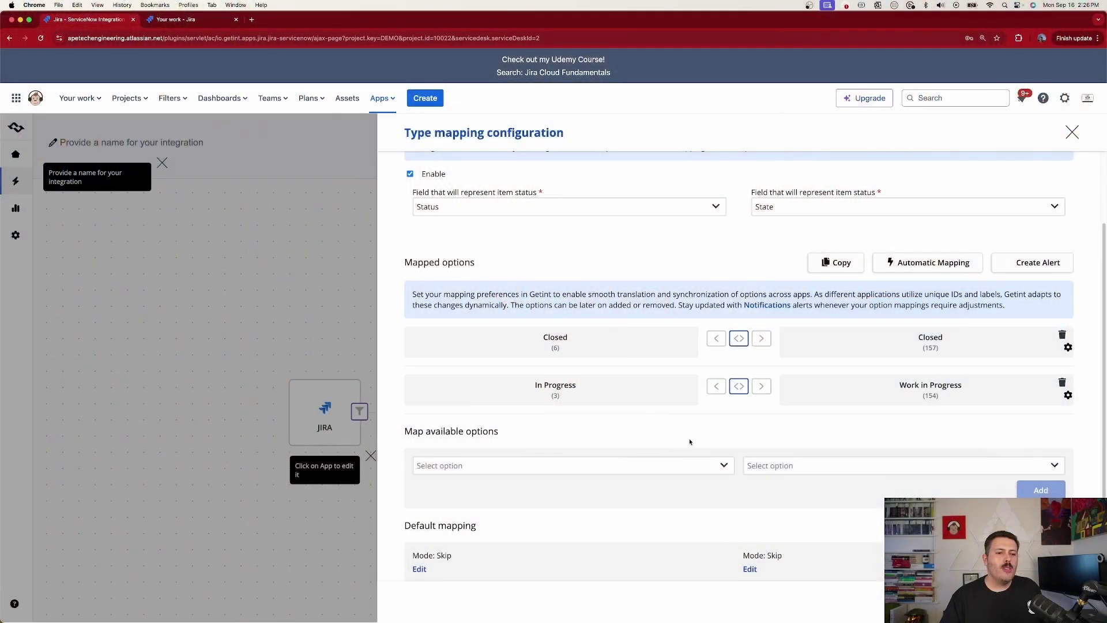
scroll(711, 438, up, 3)
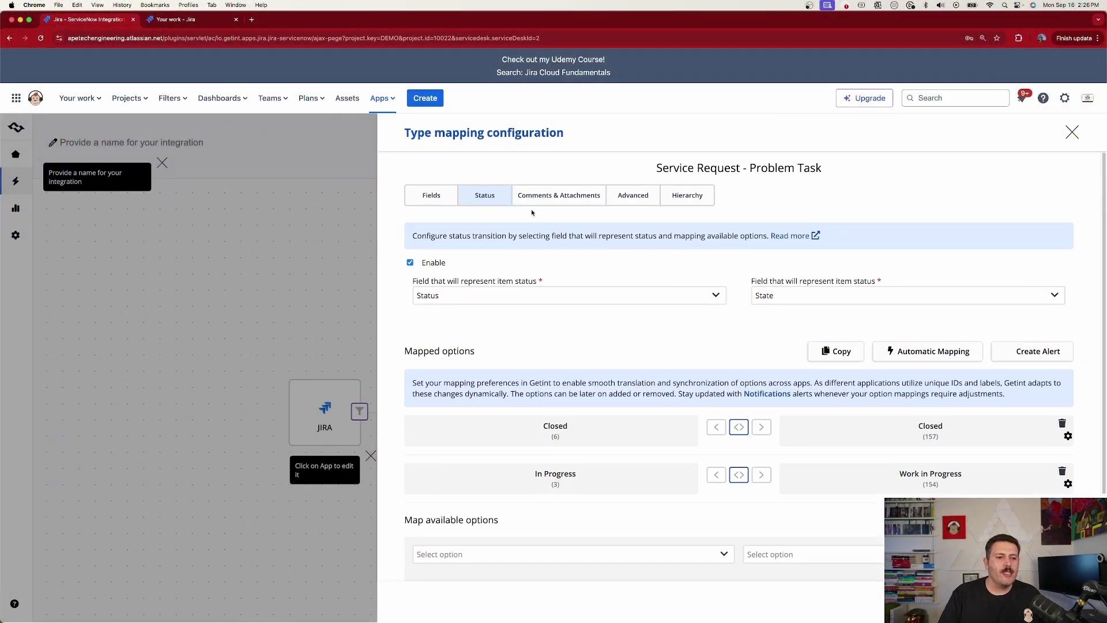
Keep comment sync set to Both ways, adding no comment filters
click(556, 196)
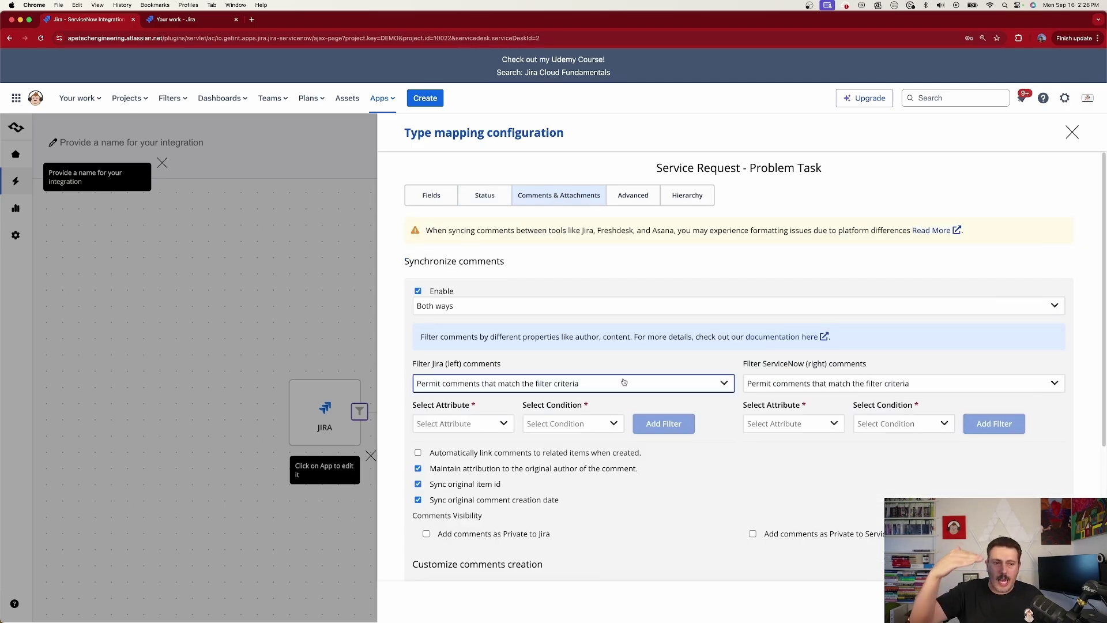
scroll(623, 381, down, 1)
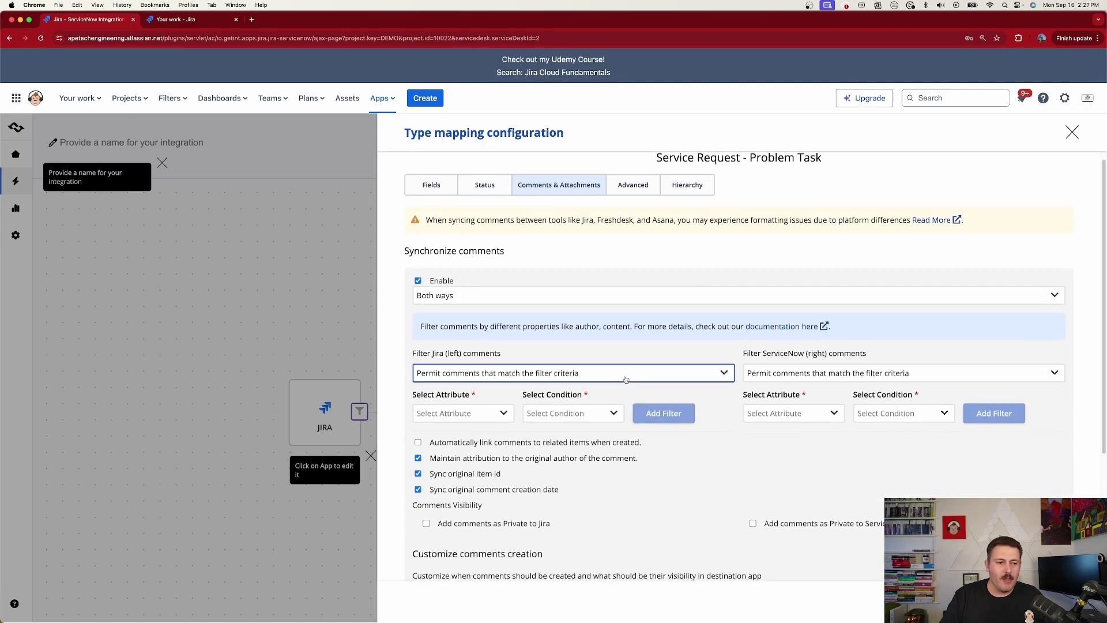
click(472, 291)
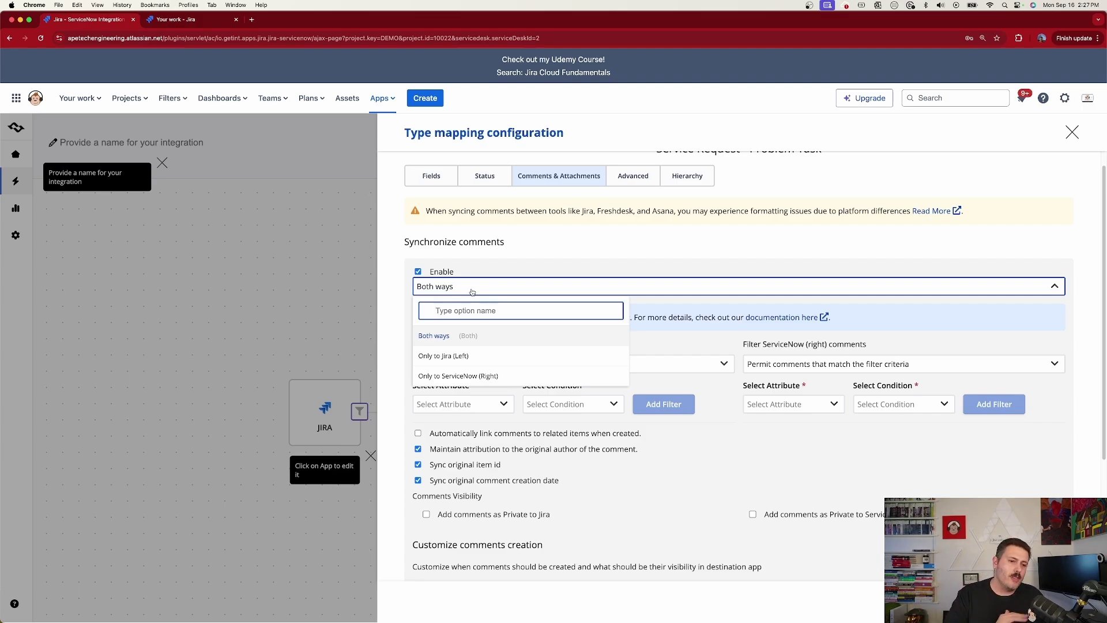
click(471, 292)
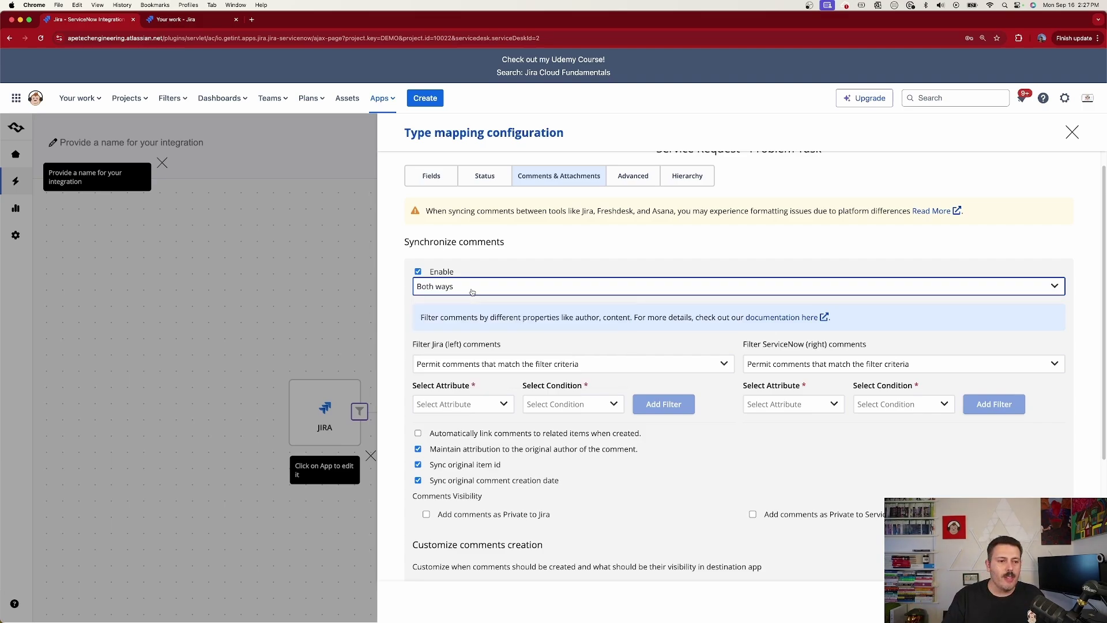
scroll(547, 352, down, 1)
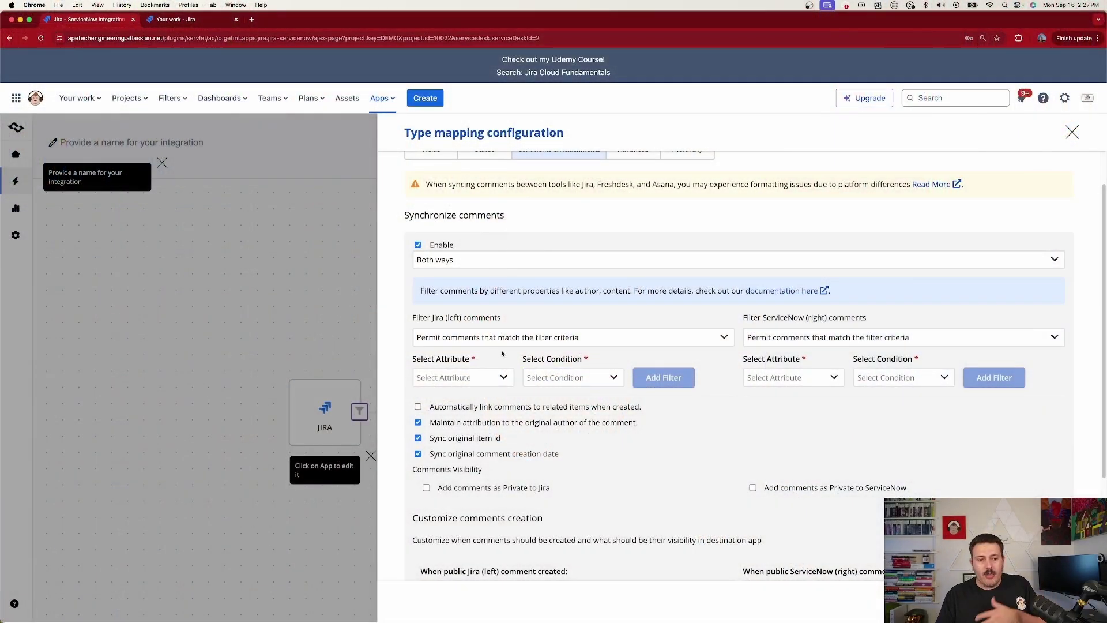
click(486, 383)
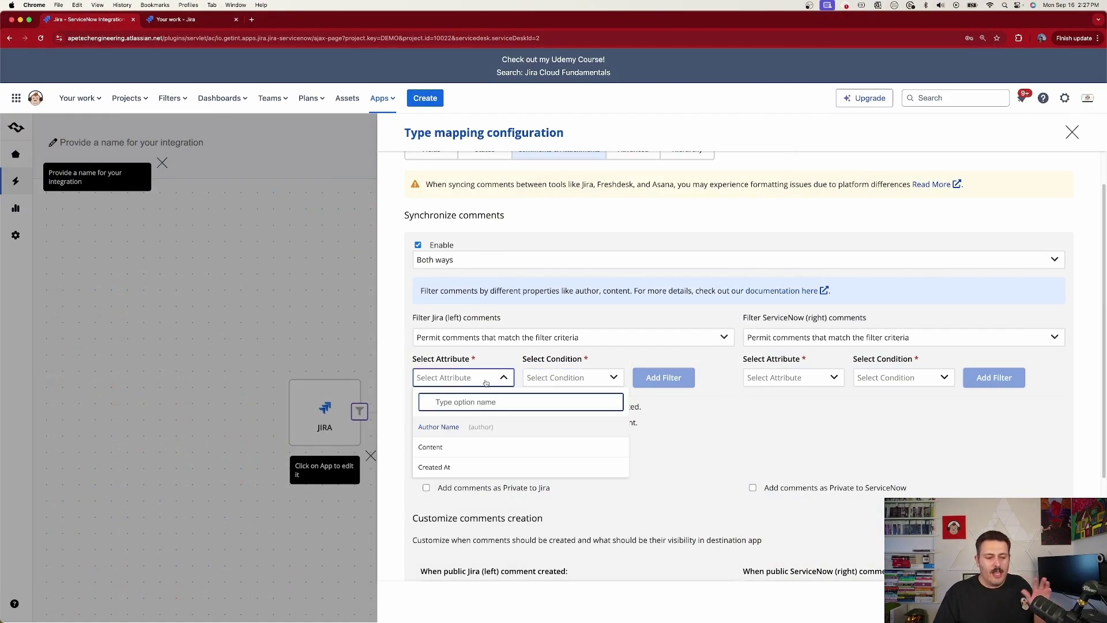
click(757, 452)
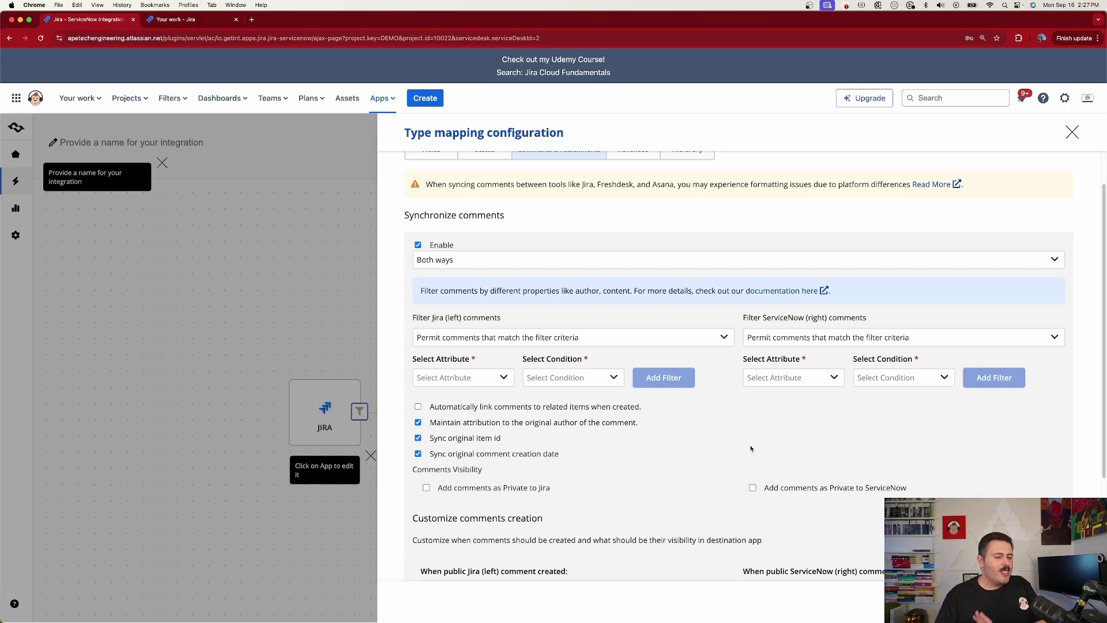
scroll(746, 439, down, 5)
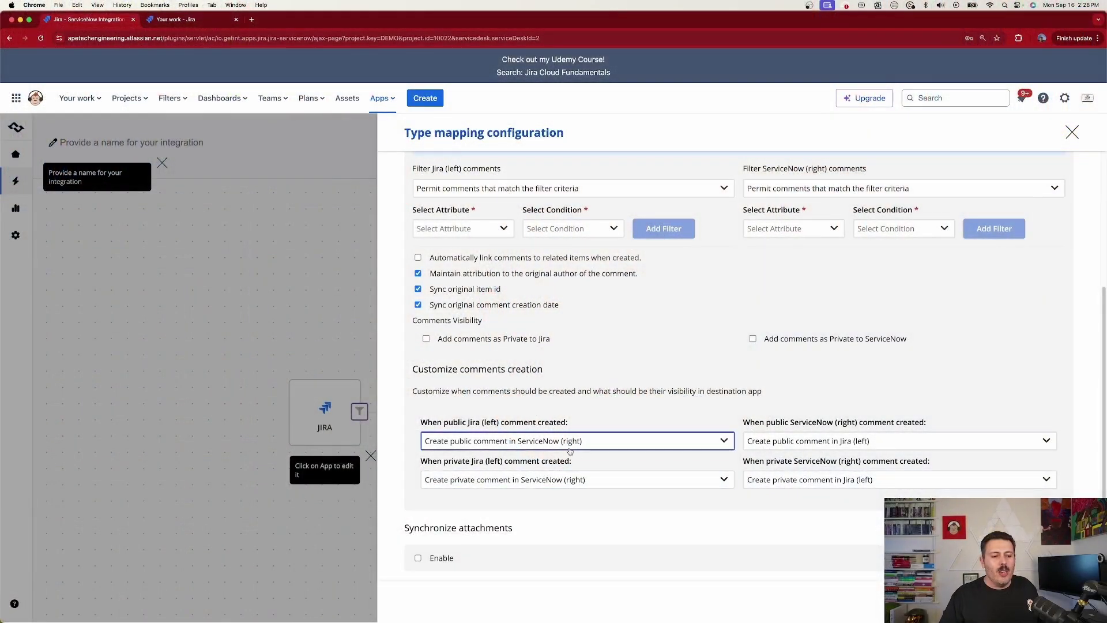
Enable Synchronize attachments for the Service Request–Problem Task mapping
click(418, 558)
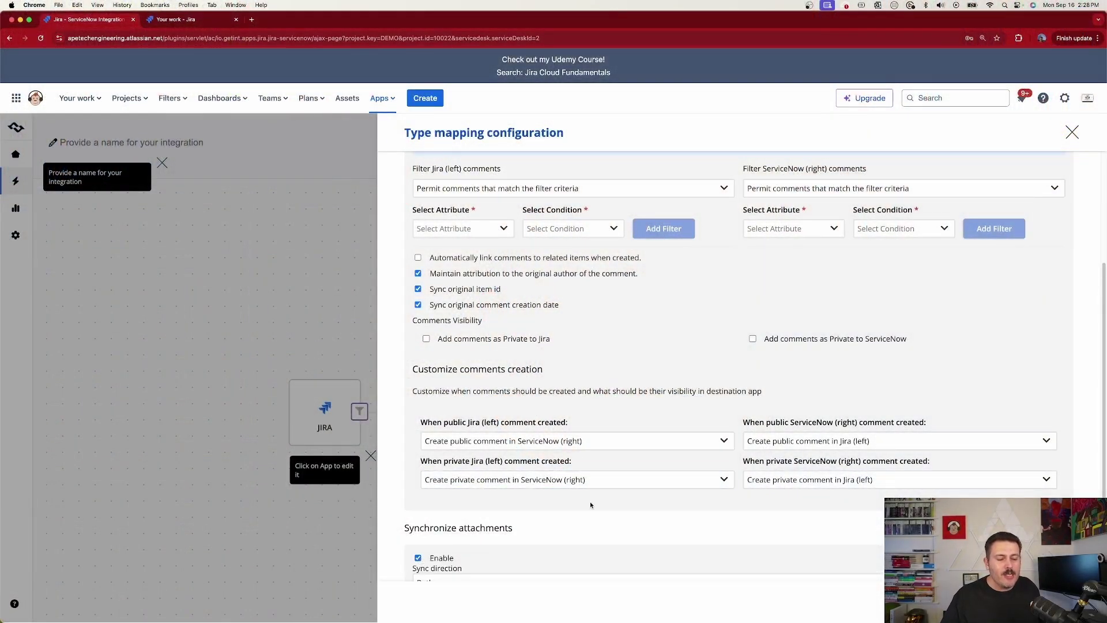
scroll(590, 505, down, 5)
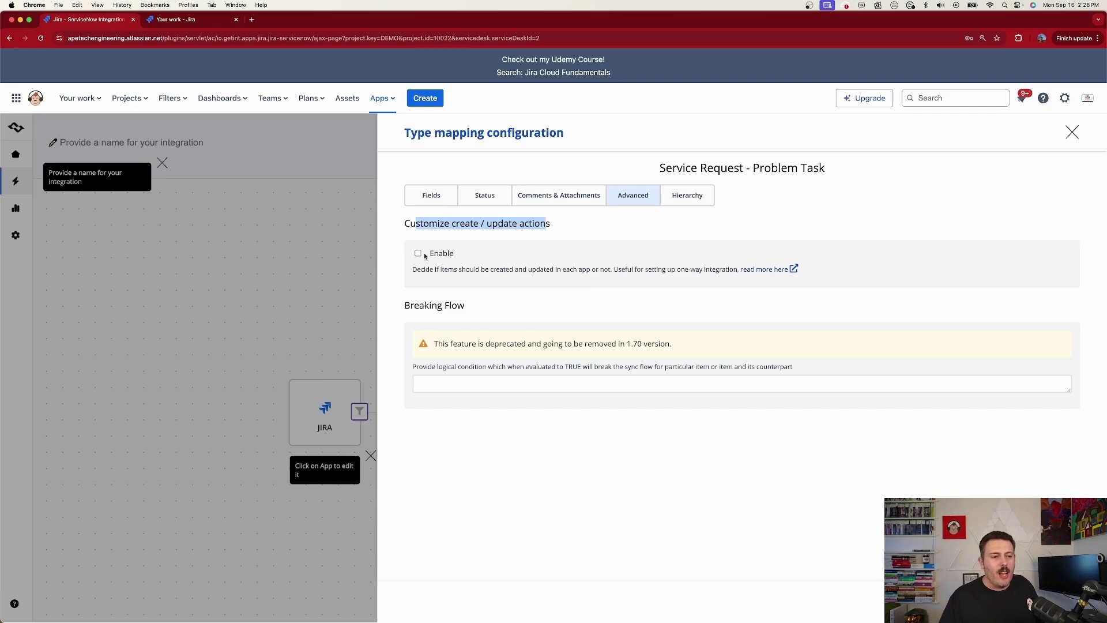
Review the Hierarchy tab's Epic and Subtasks options, then close the type mapping configuration
click(696, 196)
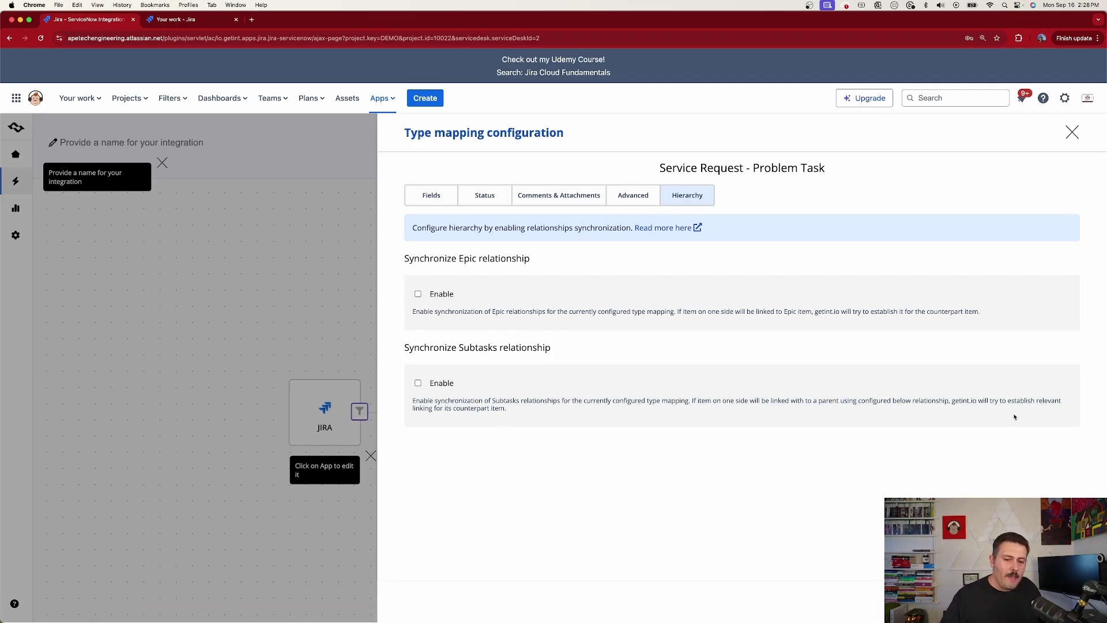
key(Escape)
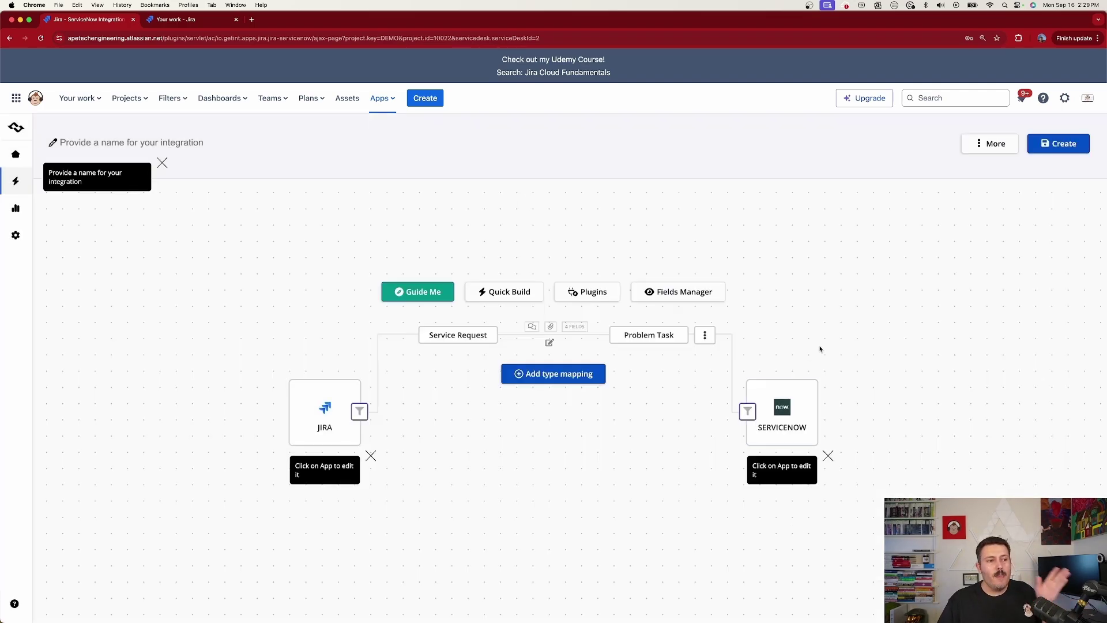
Rename the integration to 'Jira <> ServiceNow' and create it so it is saved
click(151, 147)
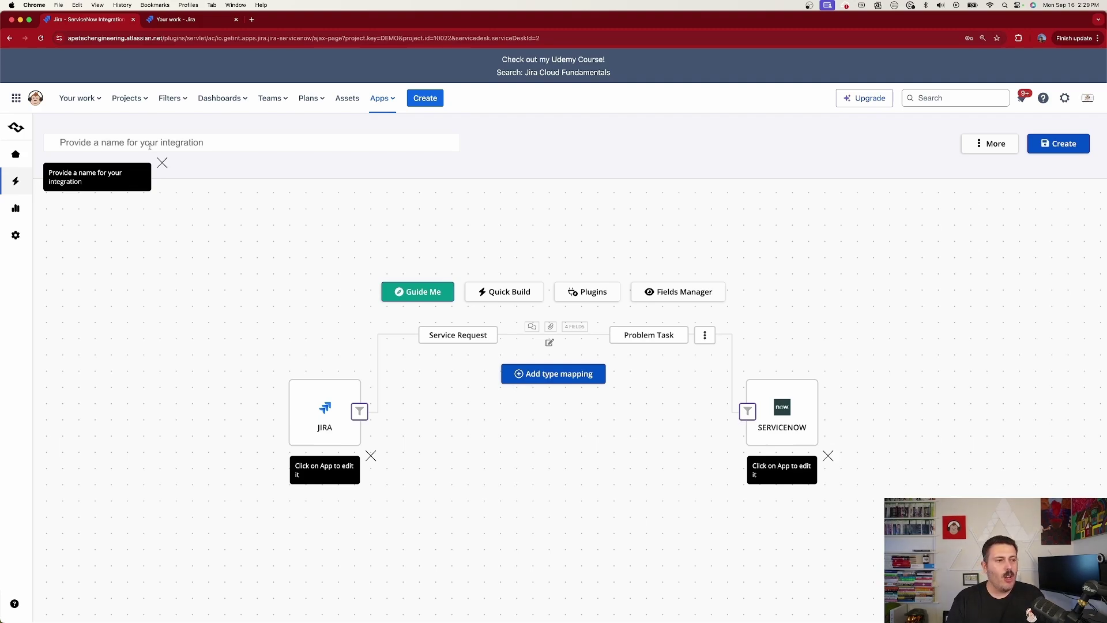
text(Jira to Service No)
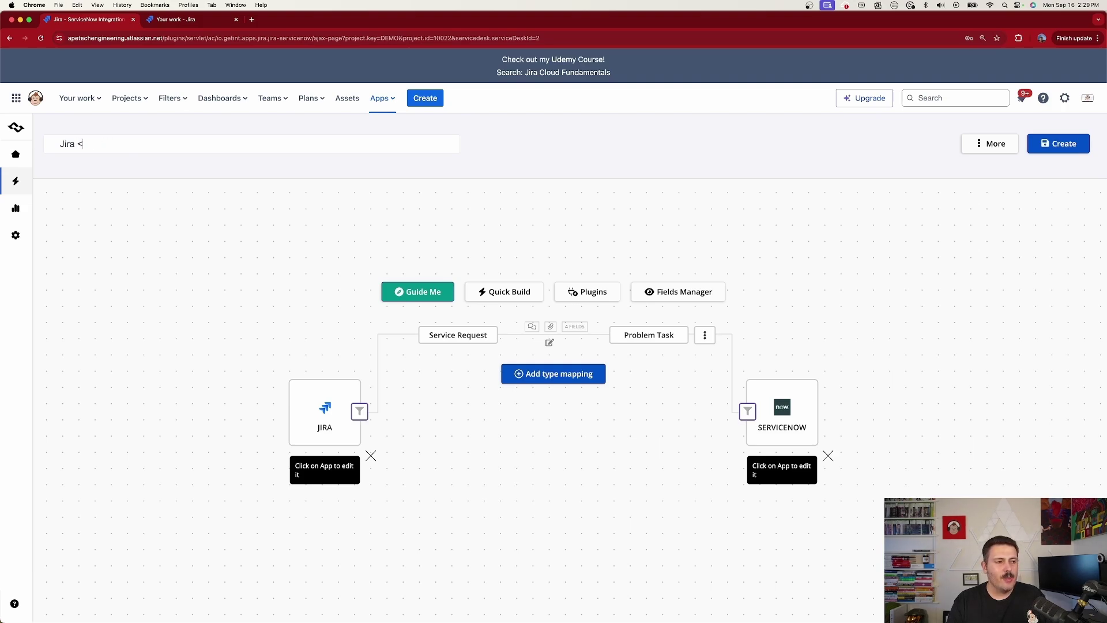
text(ceNow)
key(Return)
click(1052, 148)
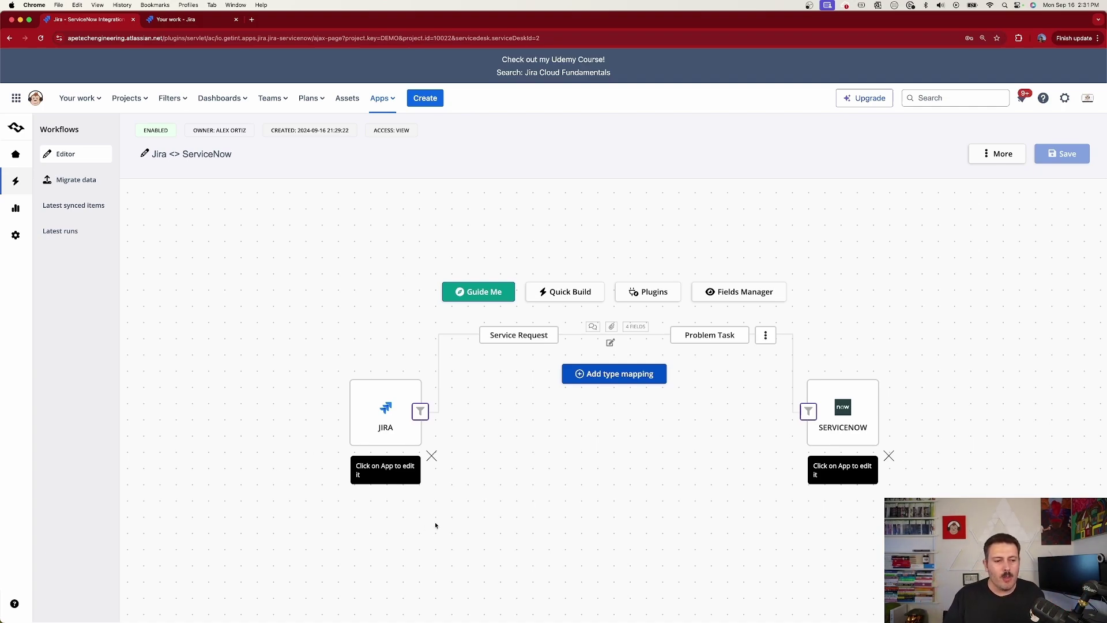
Open the Jira-side item filters and review the NEW items and ALL items filter sections
click(421, 412)
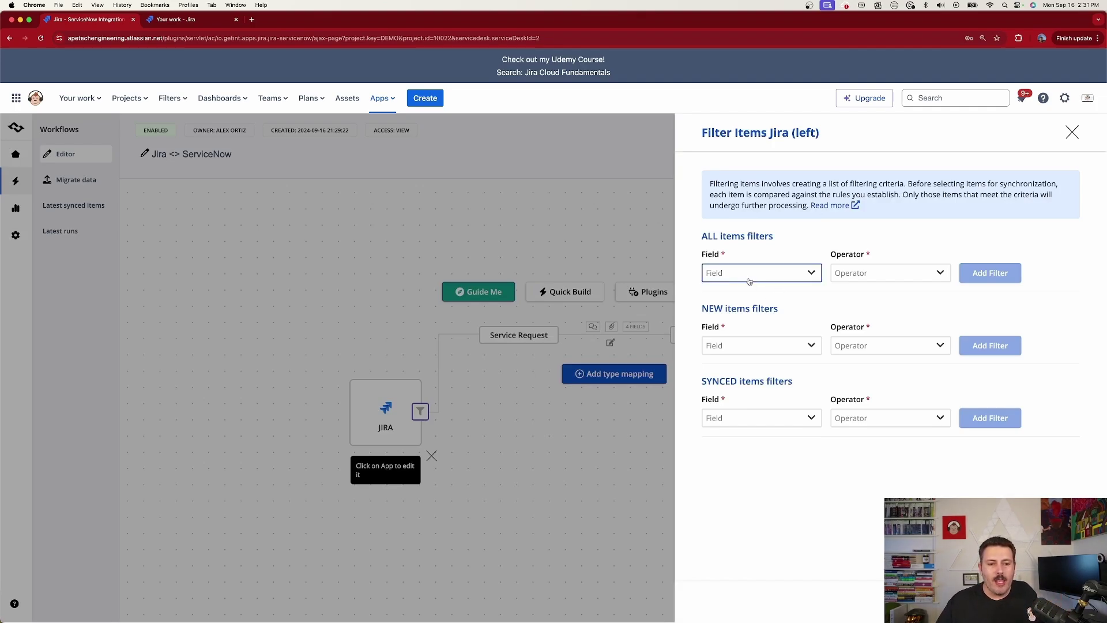
click(752, 350)
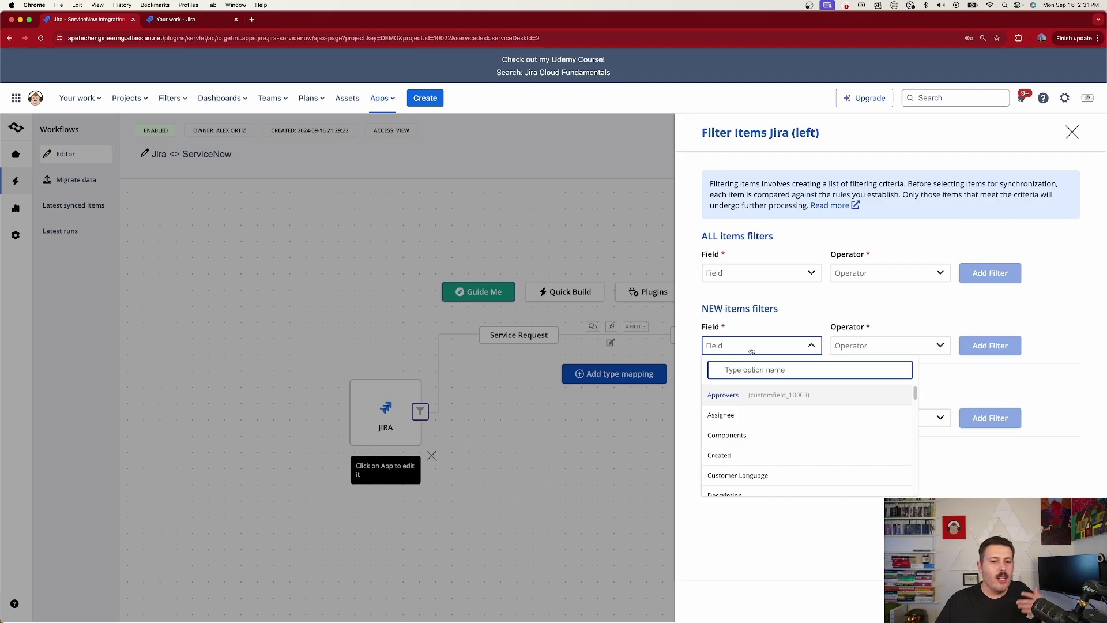
drag(725, 312, 771, 310)
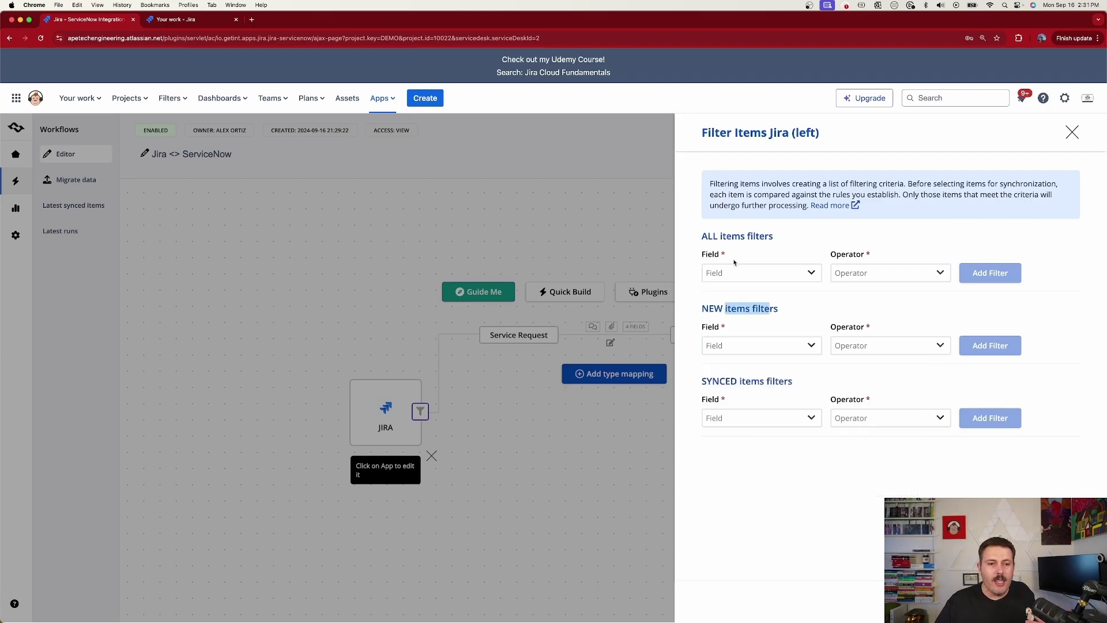
drag(707, 237, 767, 236)
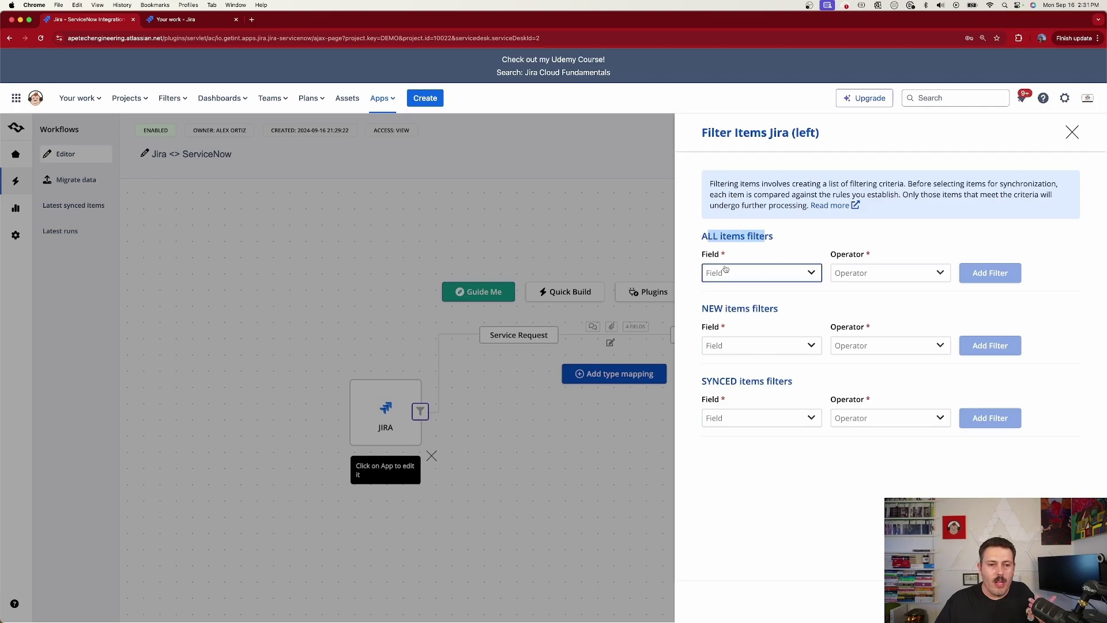
Add a NEW-items filter where Assignee contains the owner's name, then close the filters
click(751, 345)
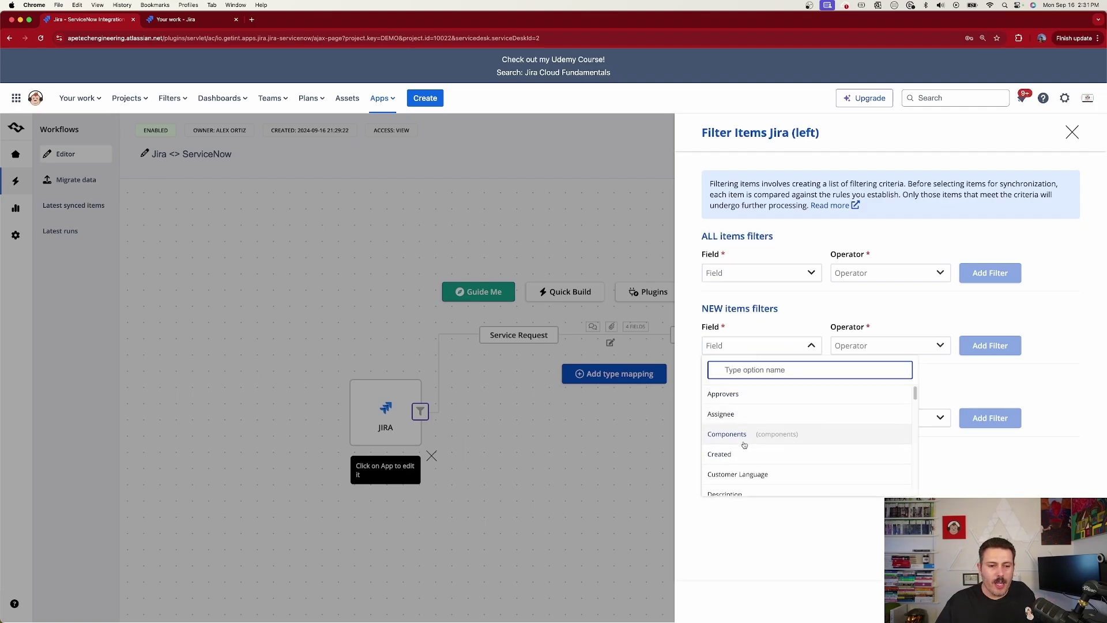
click(722, 414)
click(875, 349)
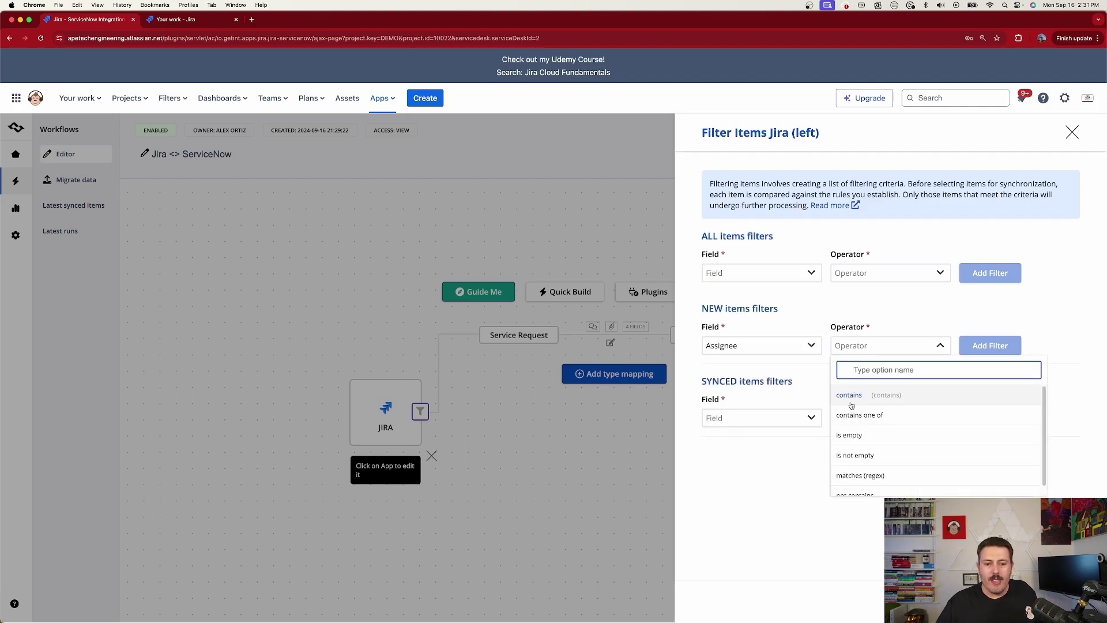
click(851, 397)
click(938, 346)
text(Alex Ortiz)
click(1023, 345)
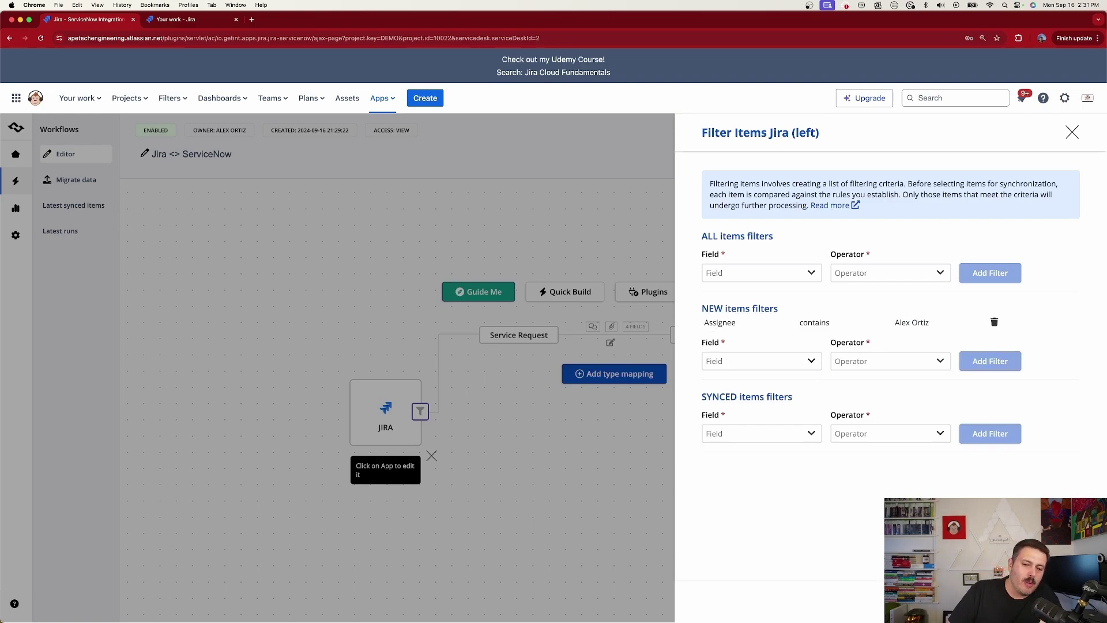
key(Escape)
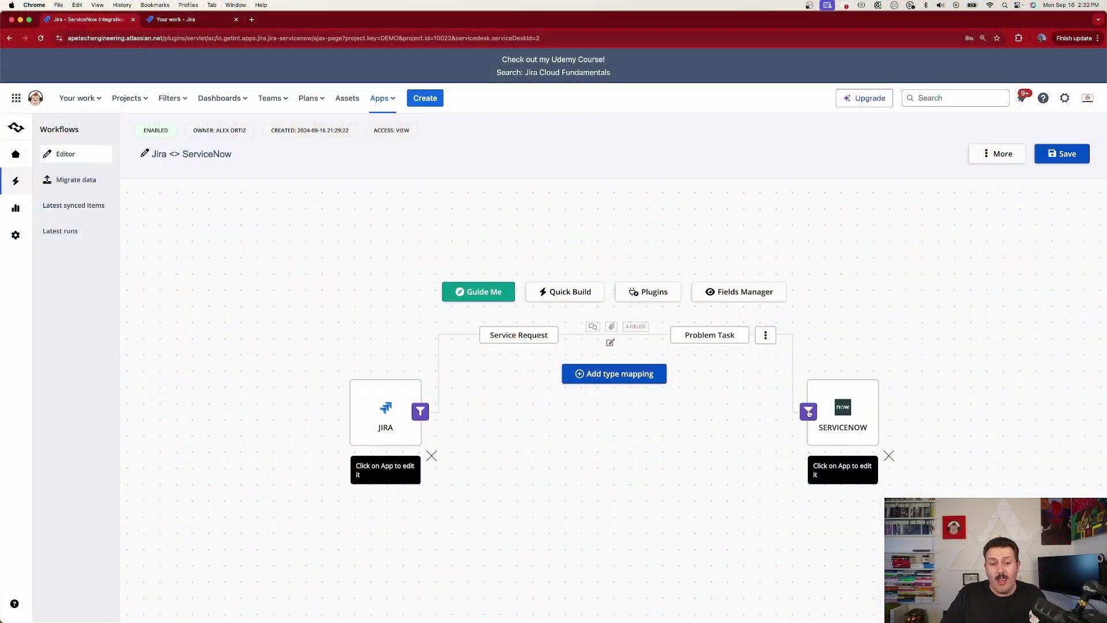
Open the ServiceNow-side item filters and close them without adding any filter
click(808, 412)
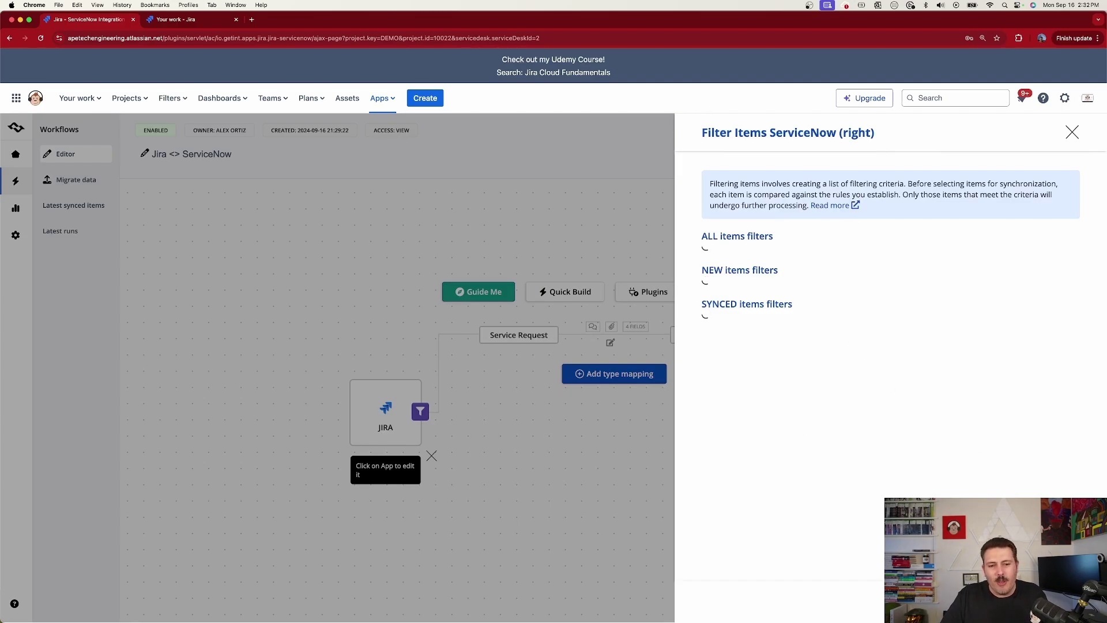
key(Escape)
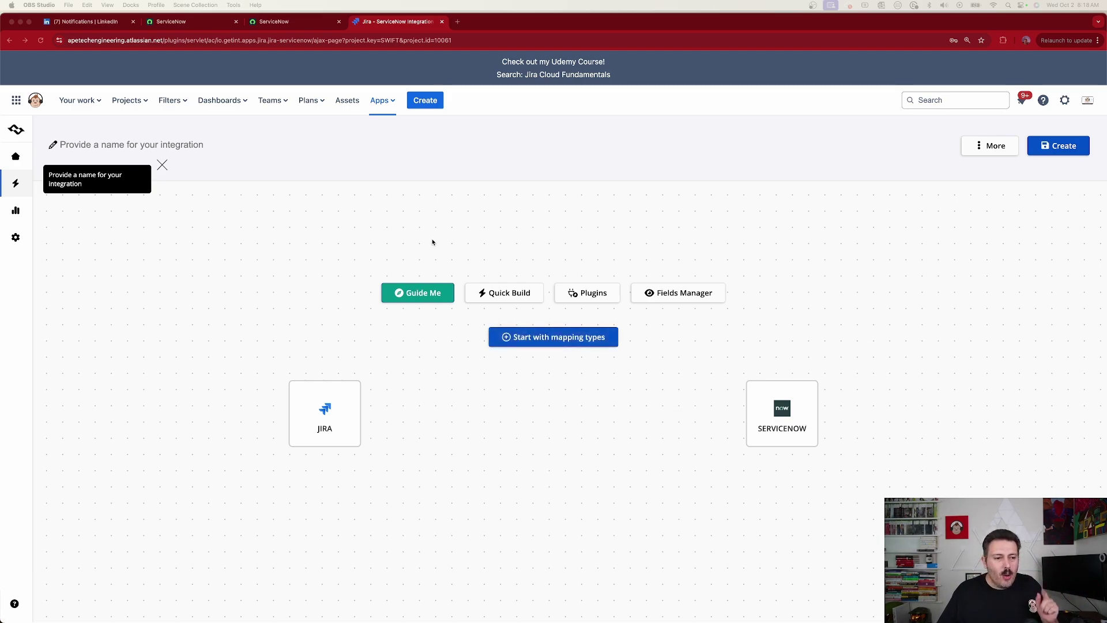
Run Quick Build to auto-map Jira types to ServiceNow types, review the field mappings, then close the panel
click(497, 297)
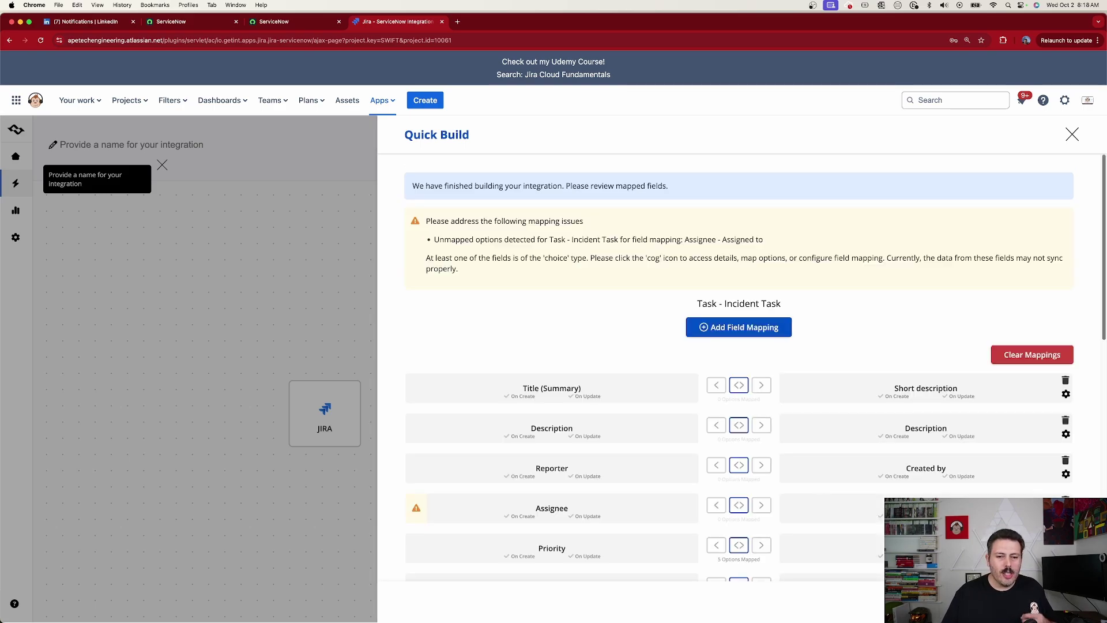
scroll(860, 316, down, 2)
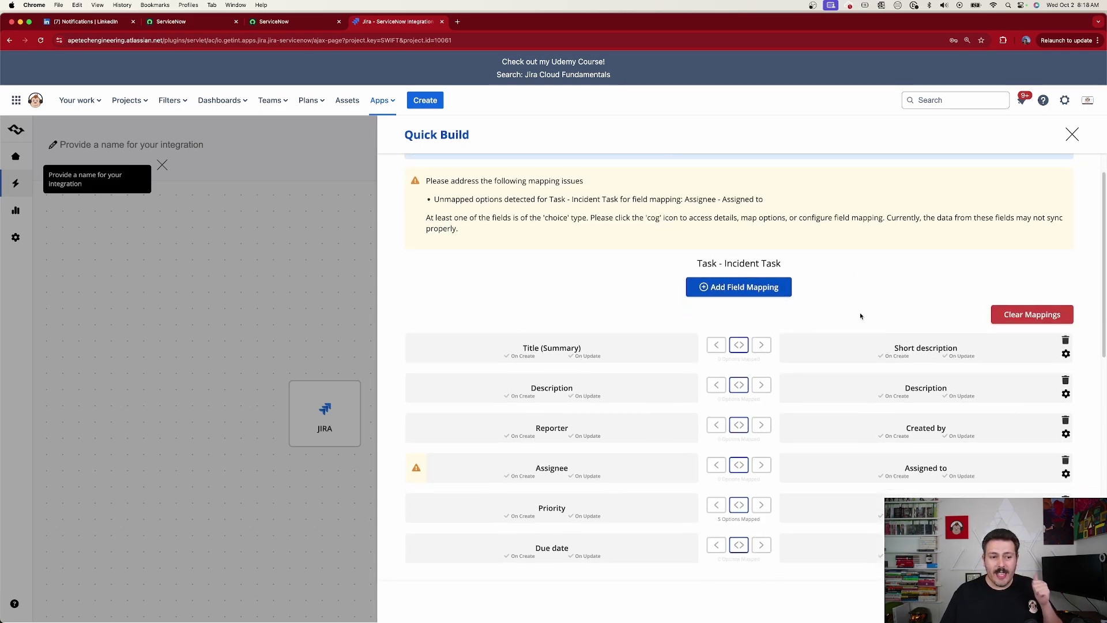
scroll(860, 315, down, 3)
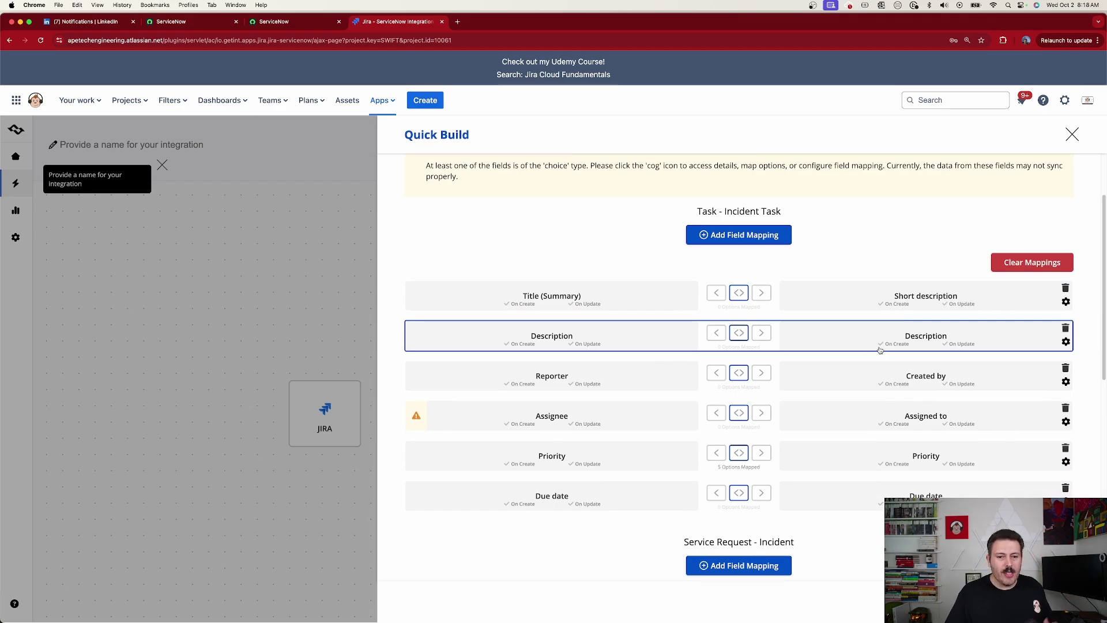
scroll(886, 350, down, 4)
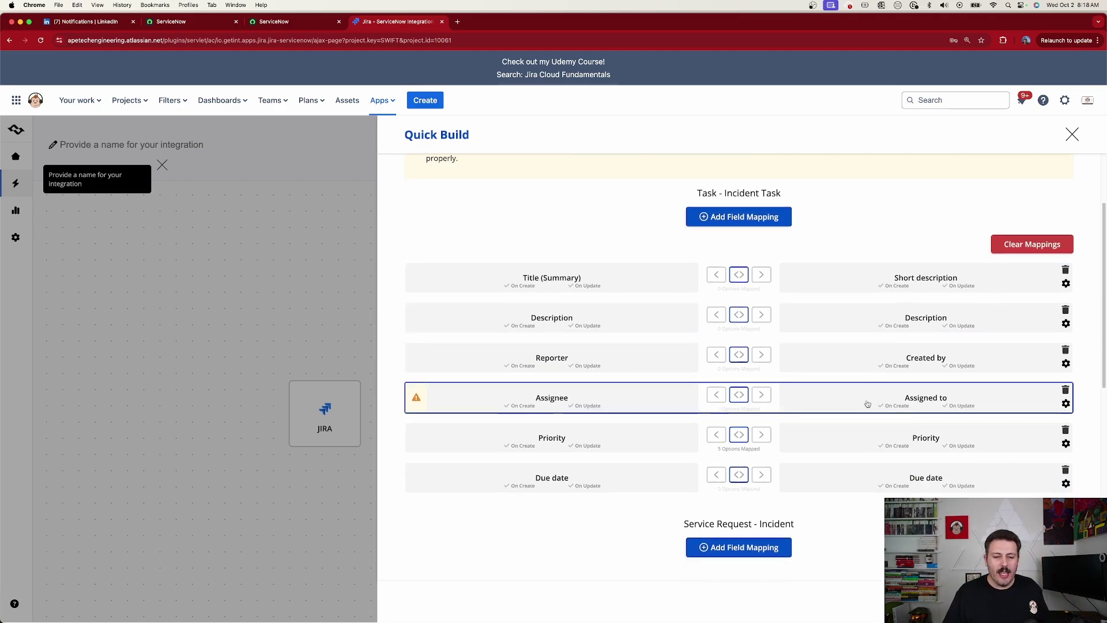
scroll(899, 439, down, 8)
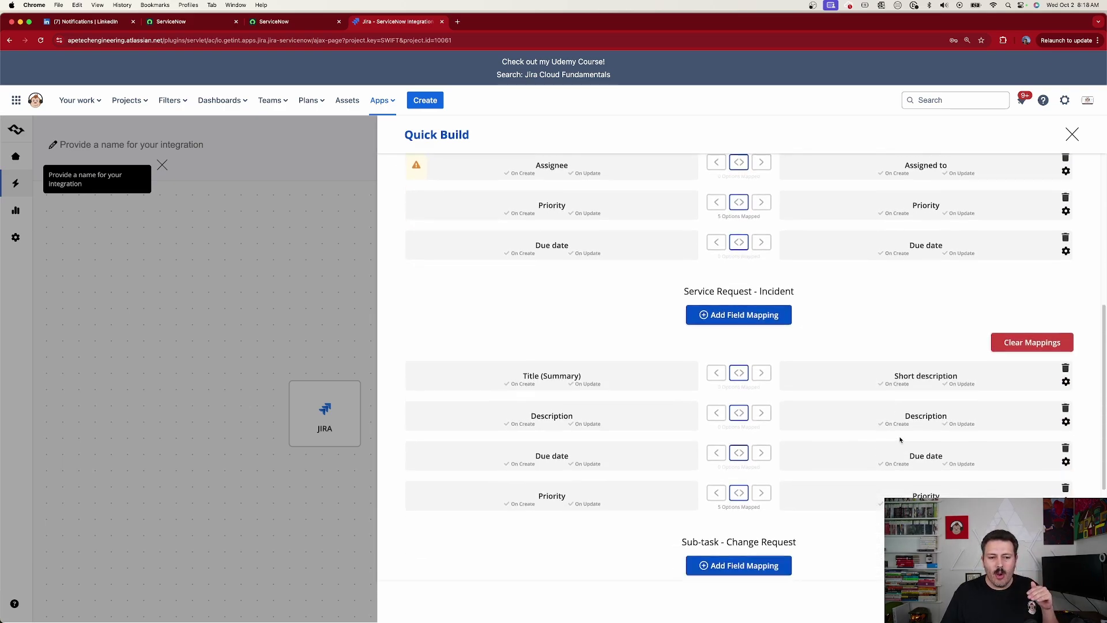
scroll(899, 439, up, 8)
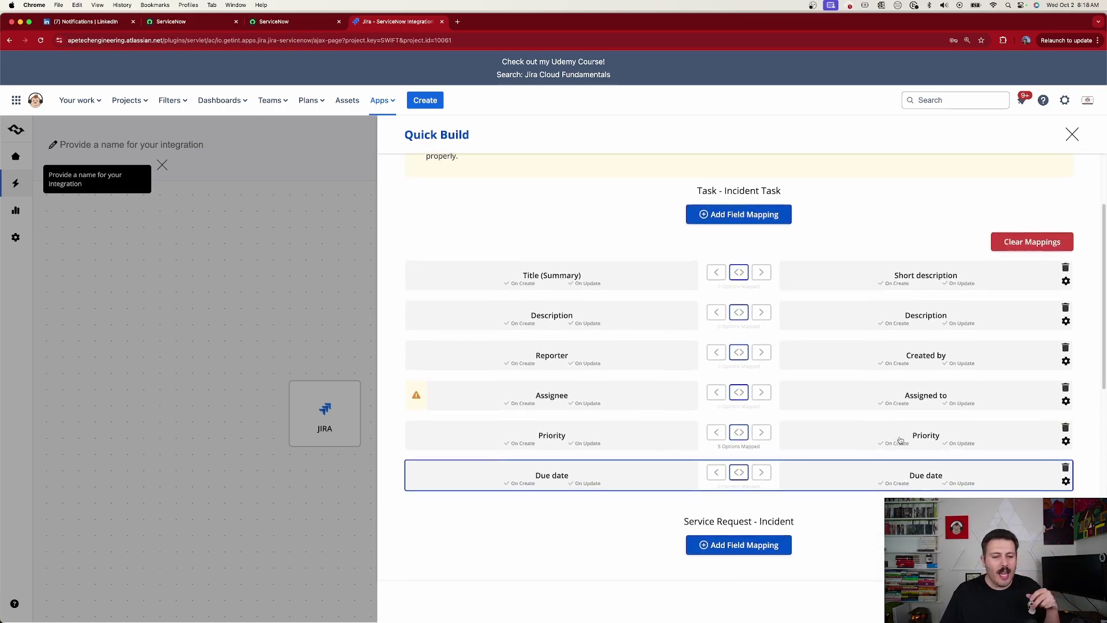
scroll(900, 440, down, 15)
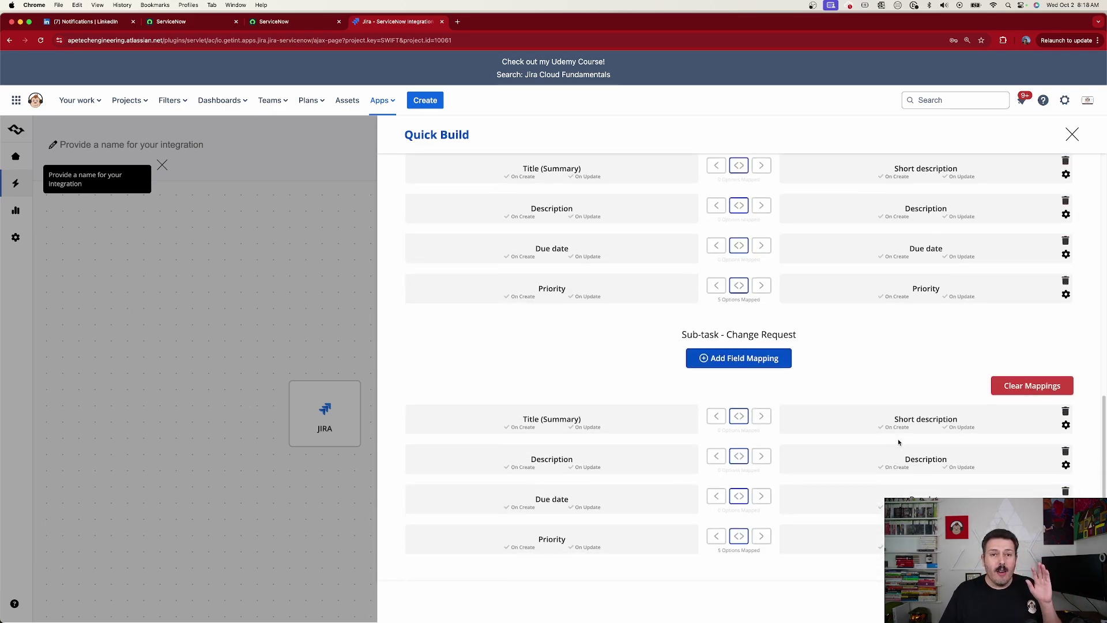
scroll(898, 442, up, 10)
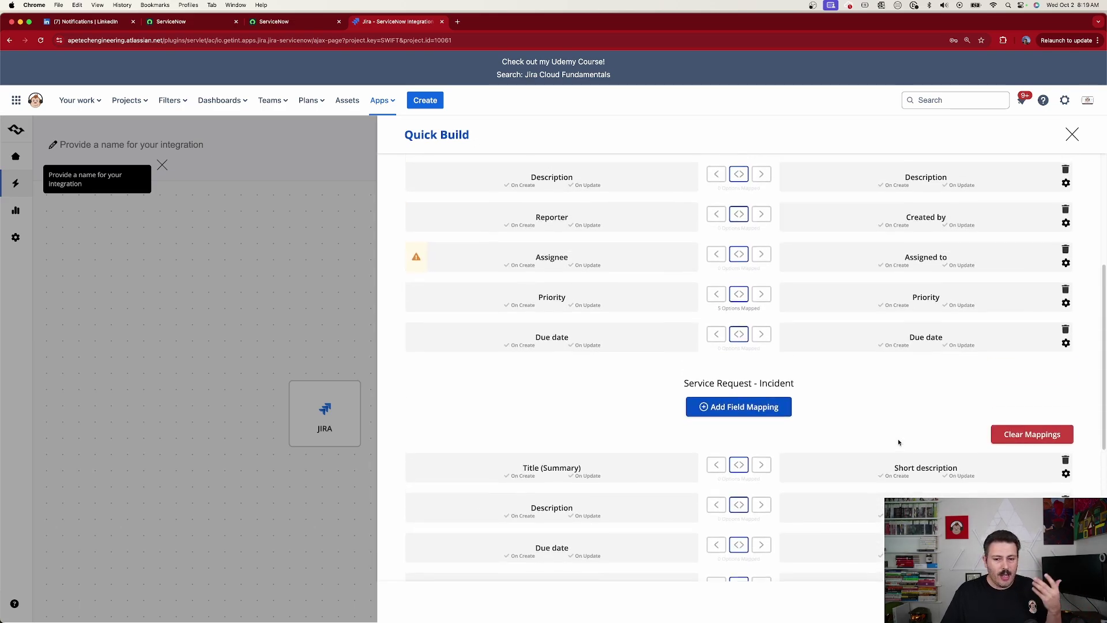
scroll(898, 441, up, 6)
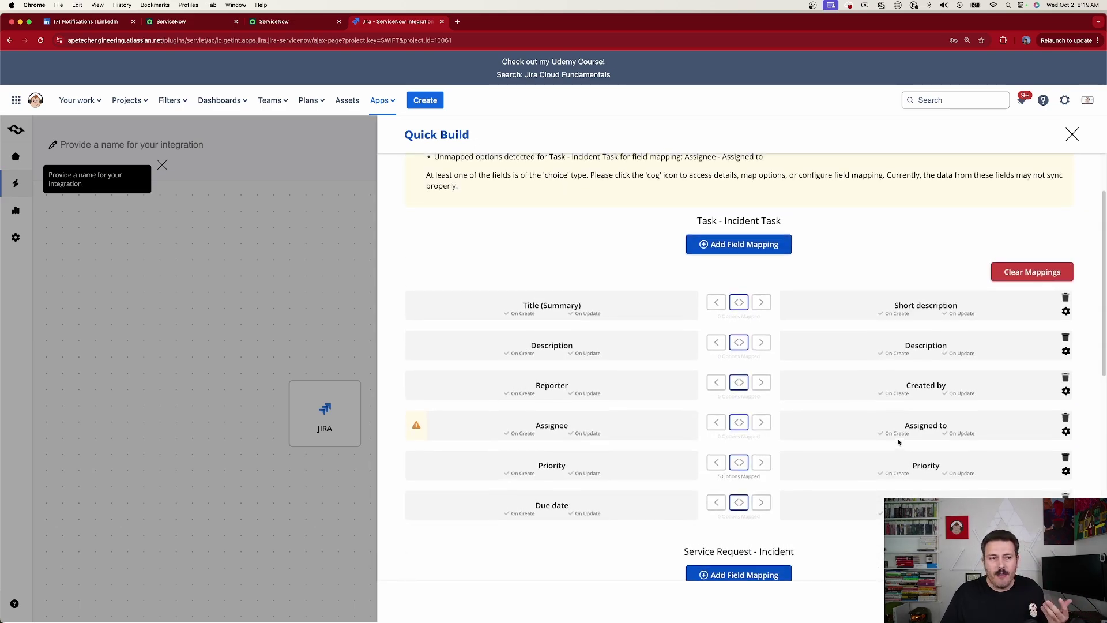
scroll(899, 442, up, 3)
scroll(900, 444, down, 20)
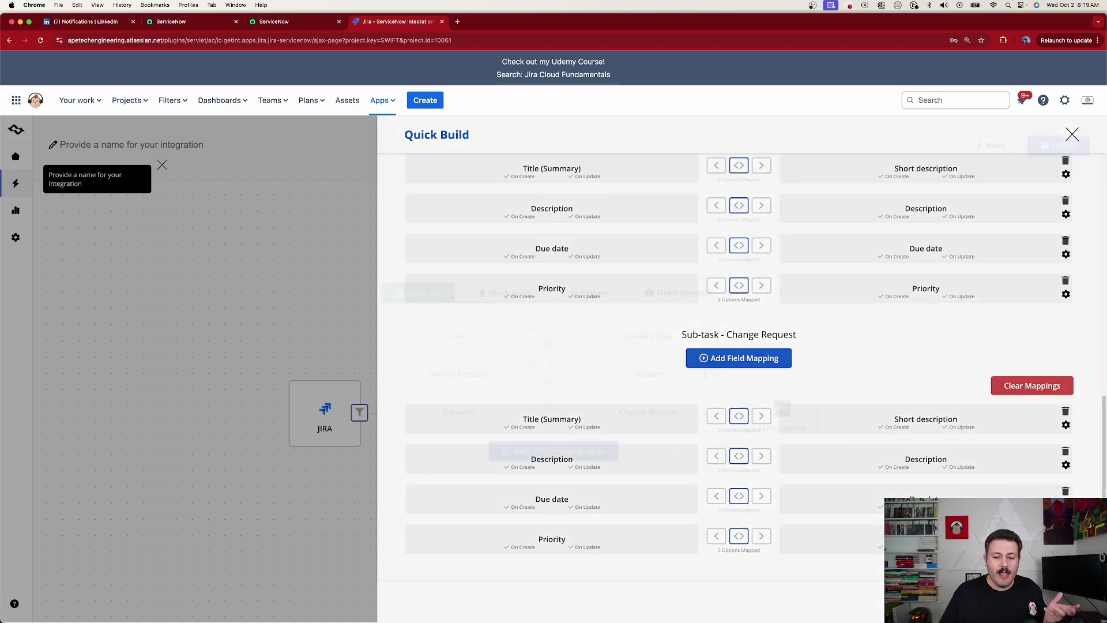
key(Escape)
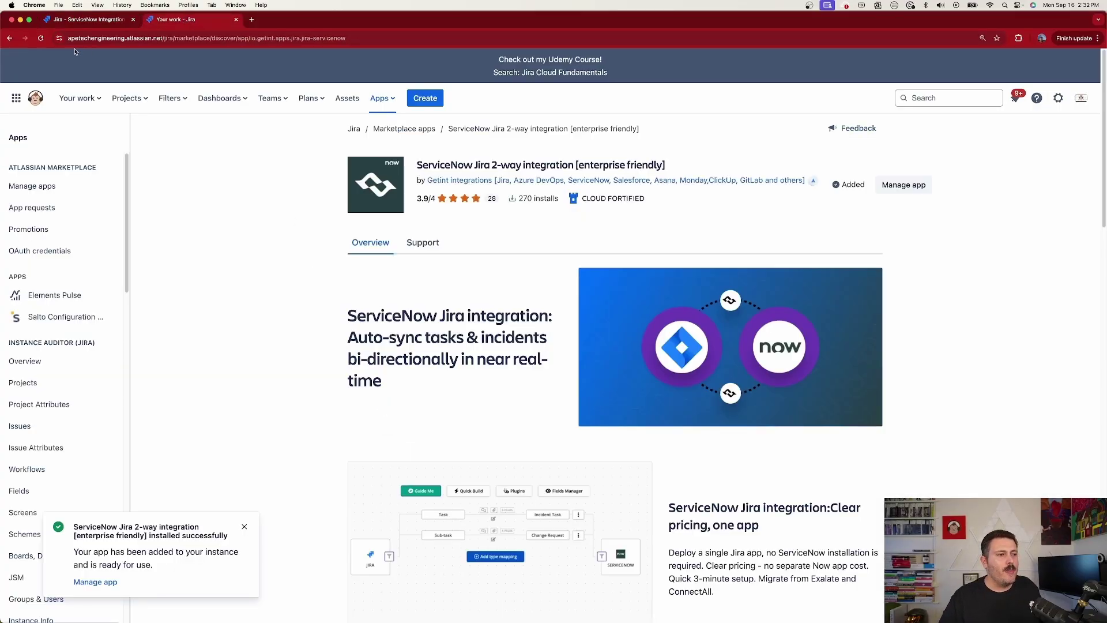
Search all projects for 'Demo' and open the Demo service project's open-requests queue
click(128, 98)
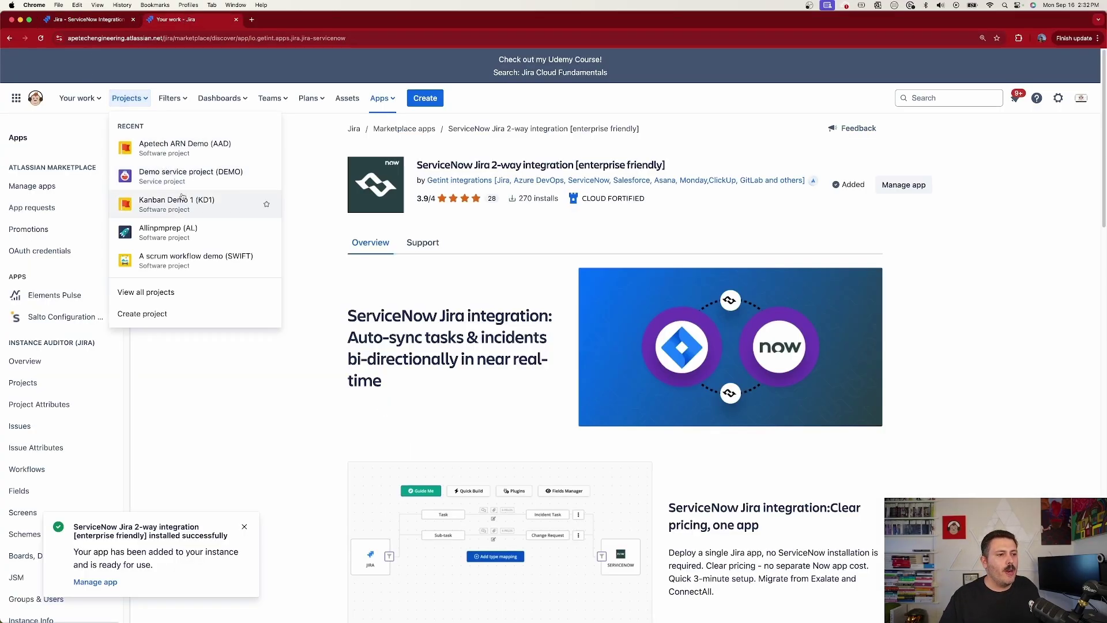
click(167, 292)
click(96, 169)
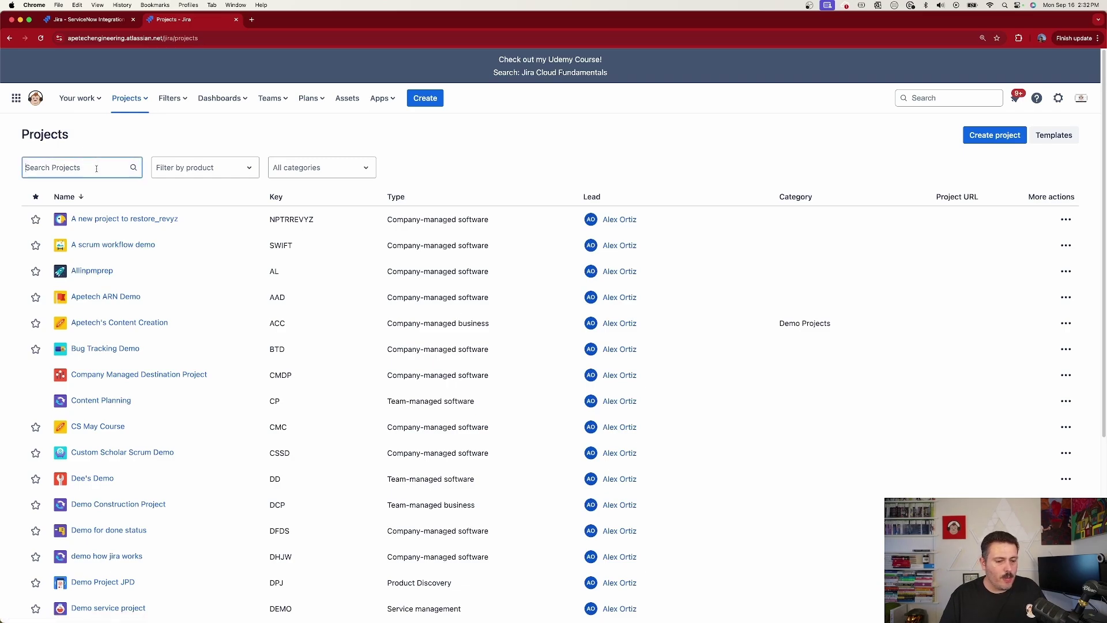
text(Demo)
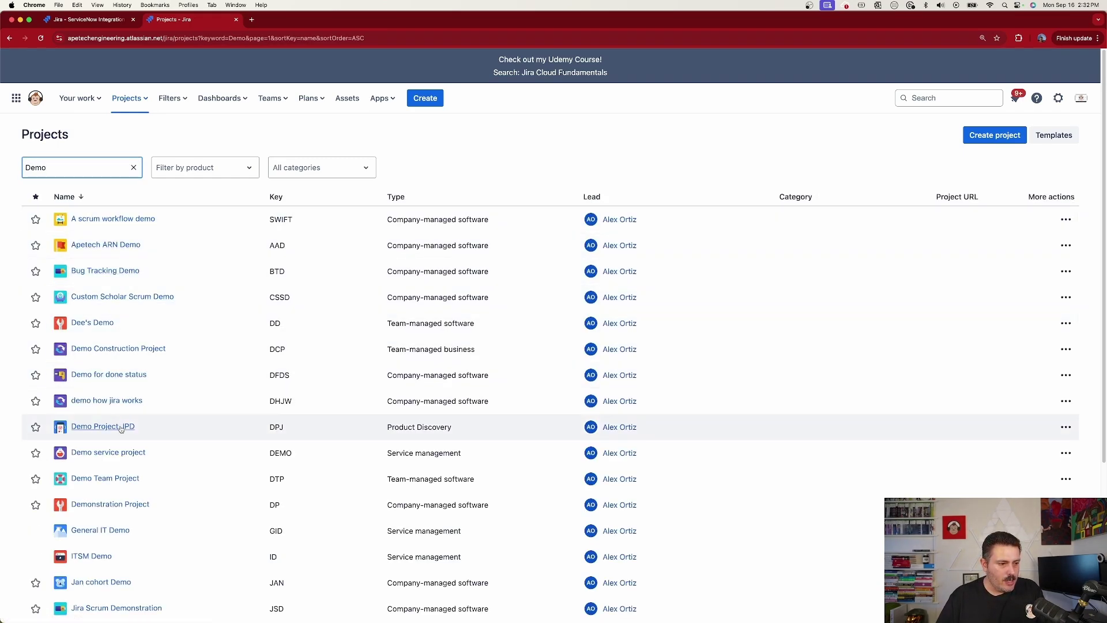
click(107, 453)
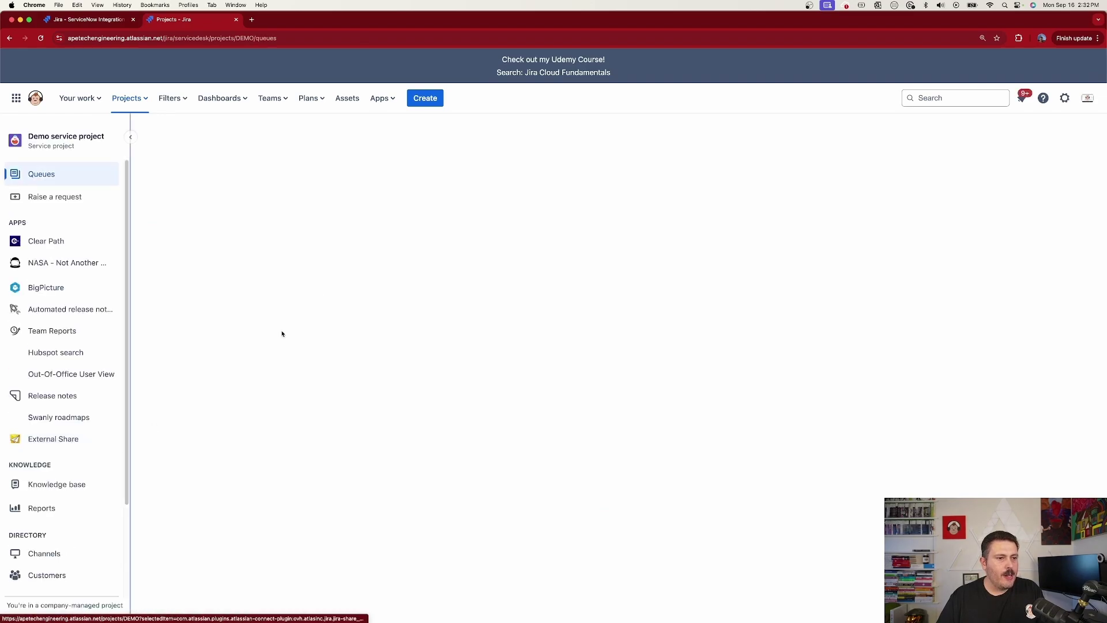
Create Service Request DEMO-27 'TEST to ServiceNow', view it, and return to the integration tab
click(440, 100)
click(420, 217)
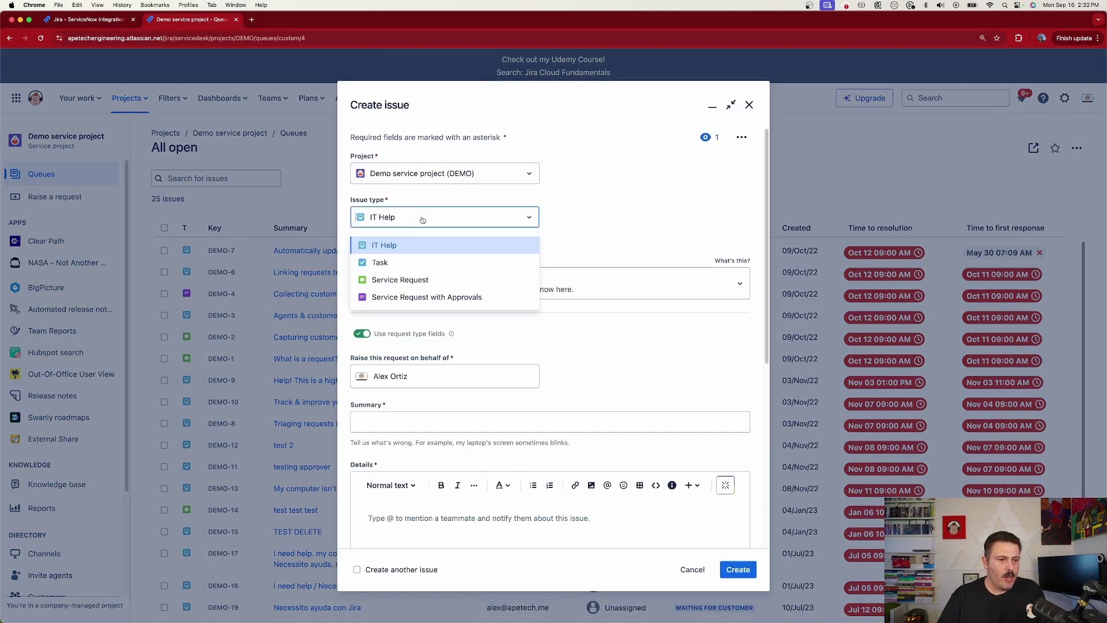
click(416, 279)
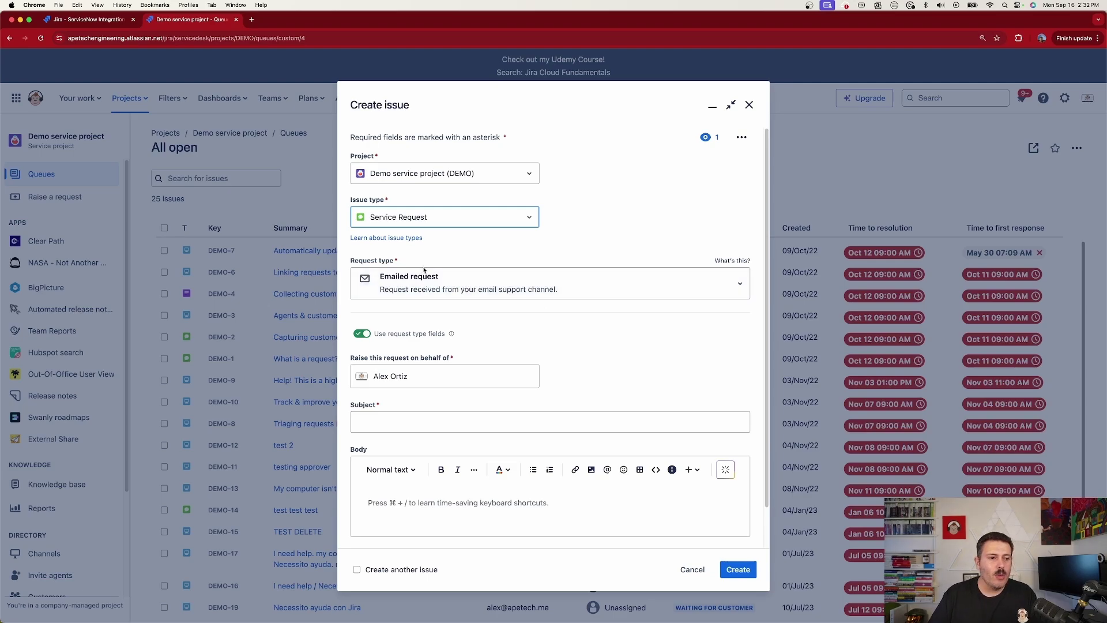
scroll(423, 265, down, 2)
click(413, 370)
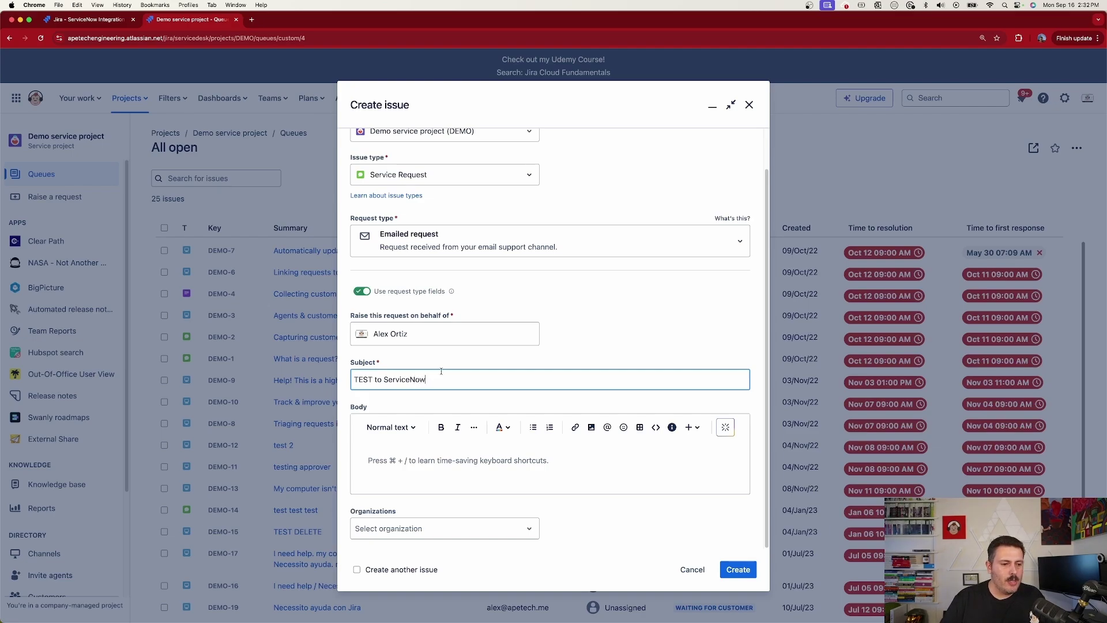
click(742, 575)
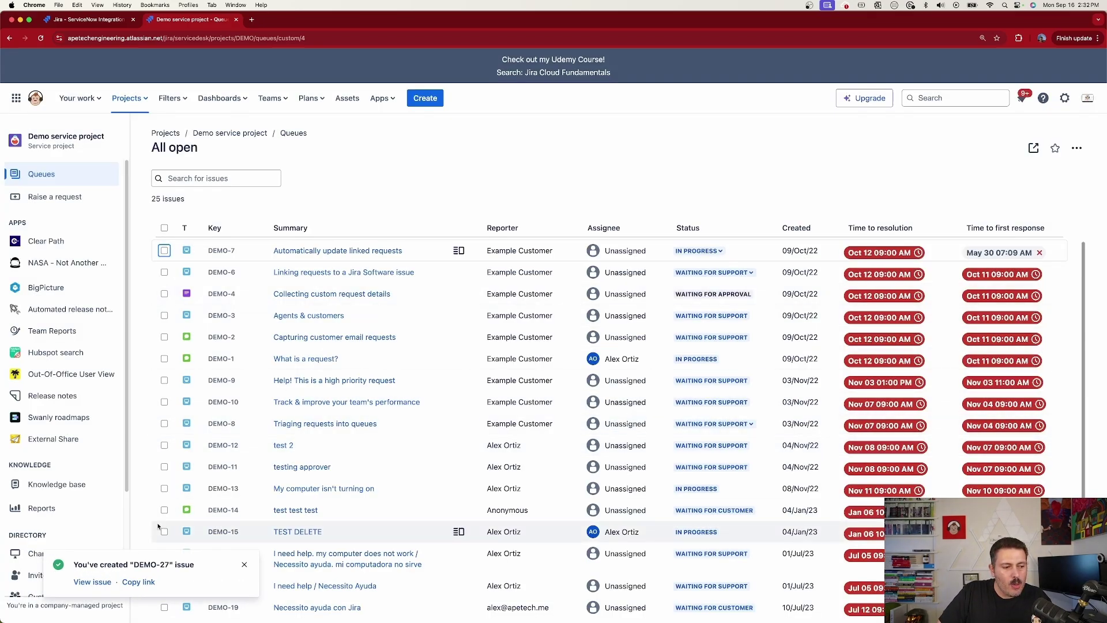
click(112, 580)
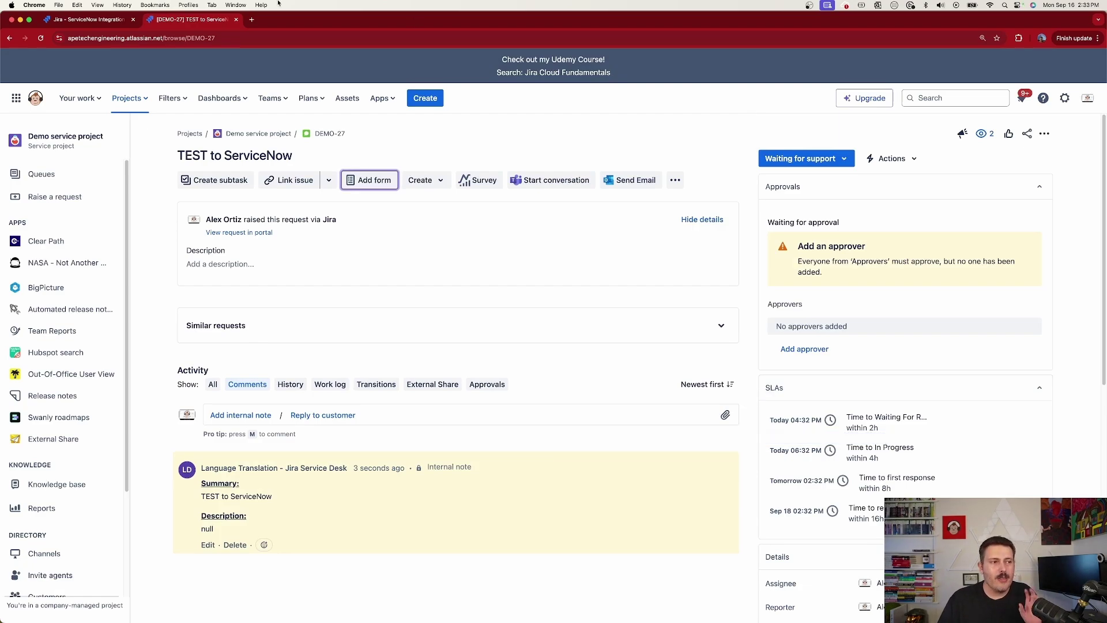
click(73, 22)
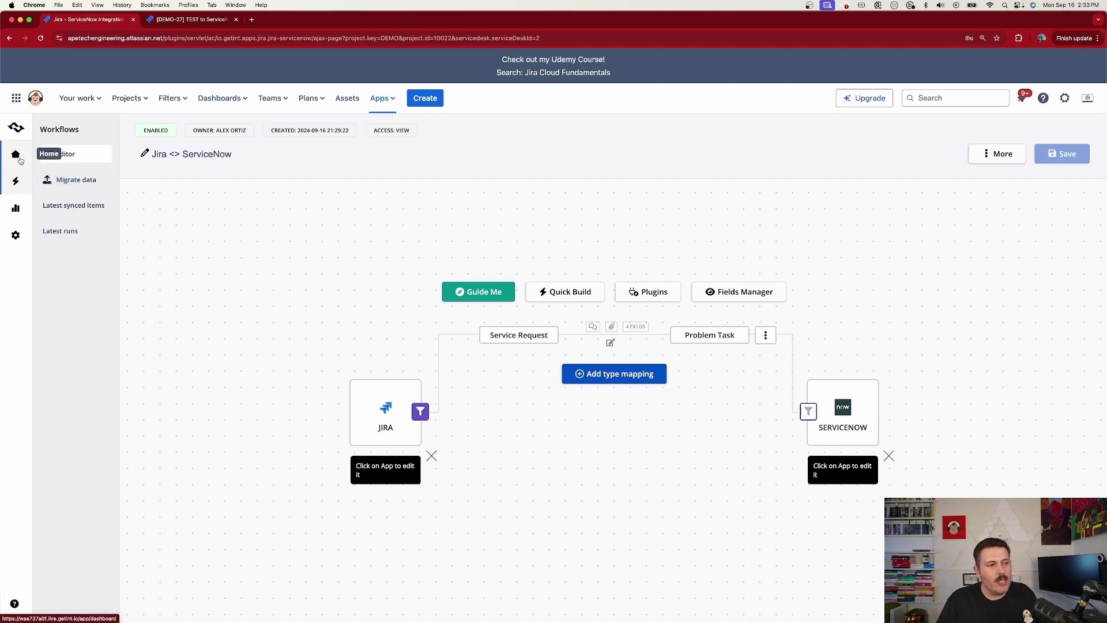
Open the integration's Home dashboard and refresh the sync charts with the latest data
click(16, 154)
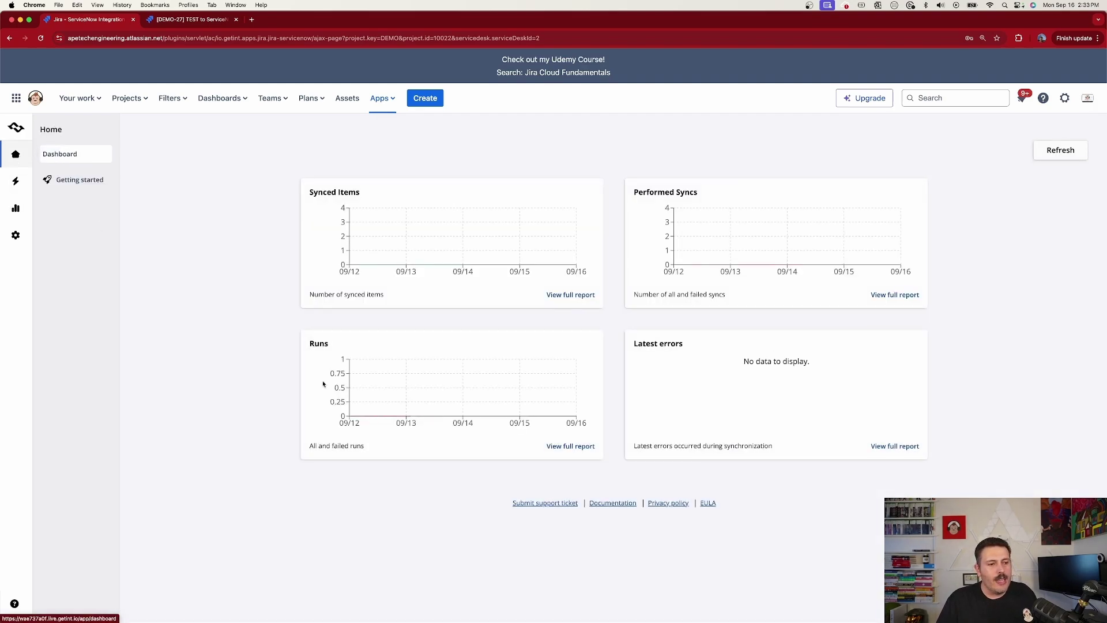
mouse_move(542, 362)
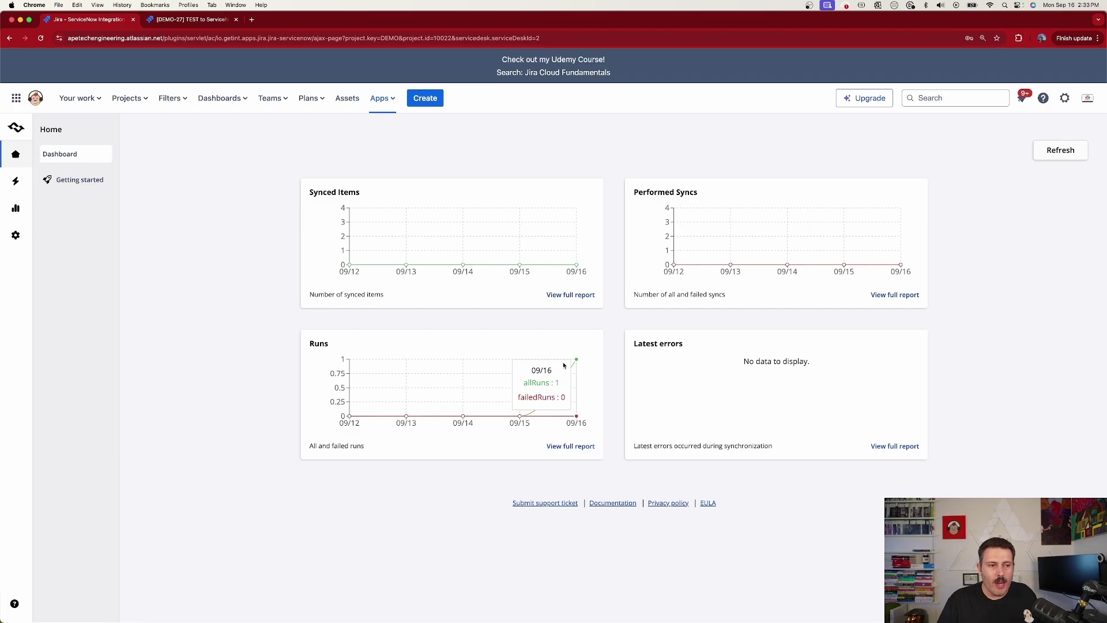
mouse_move(883, 237)
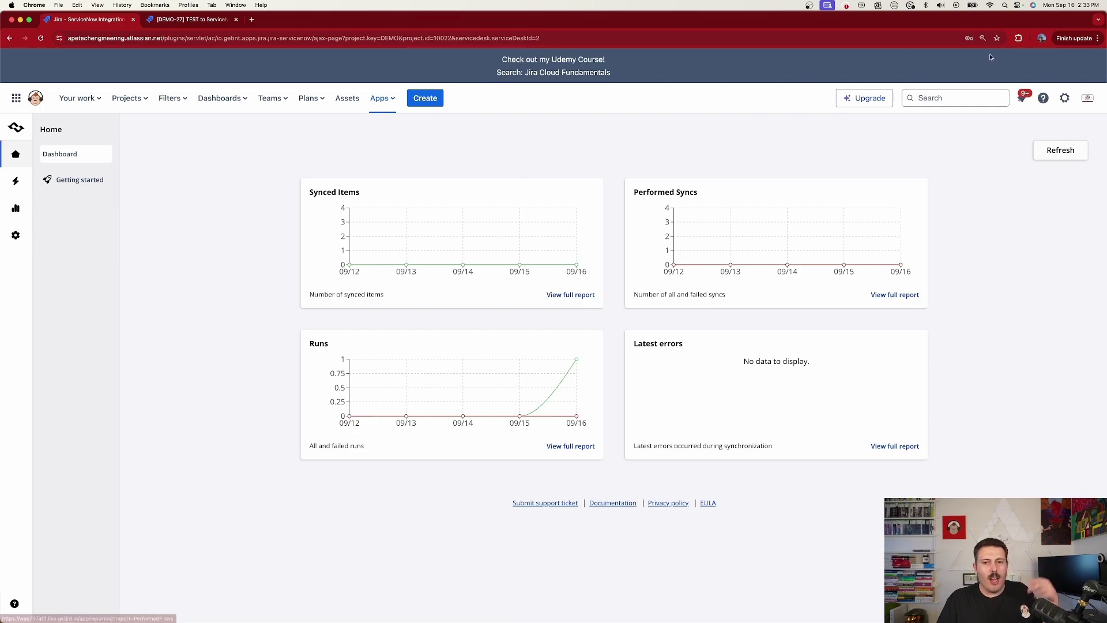
click(1060, 150)
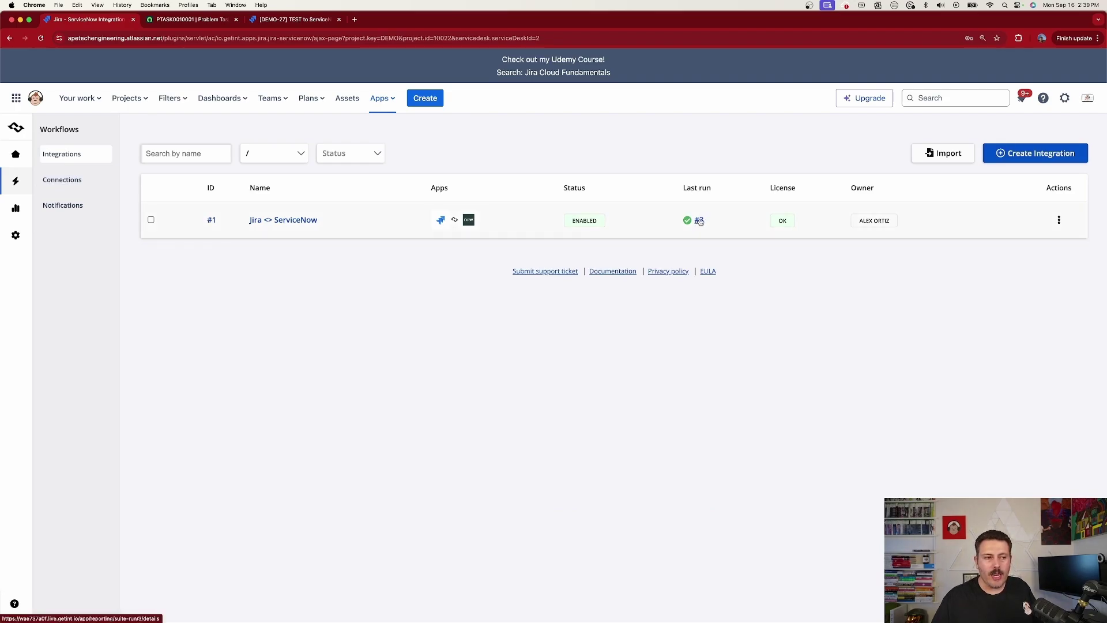
Check the latest run's details, then view Problem Task PTASK0010001 in ServiceNow
click(700, 220)
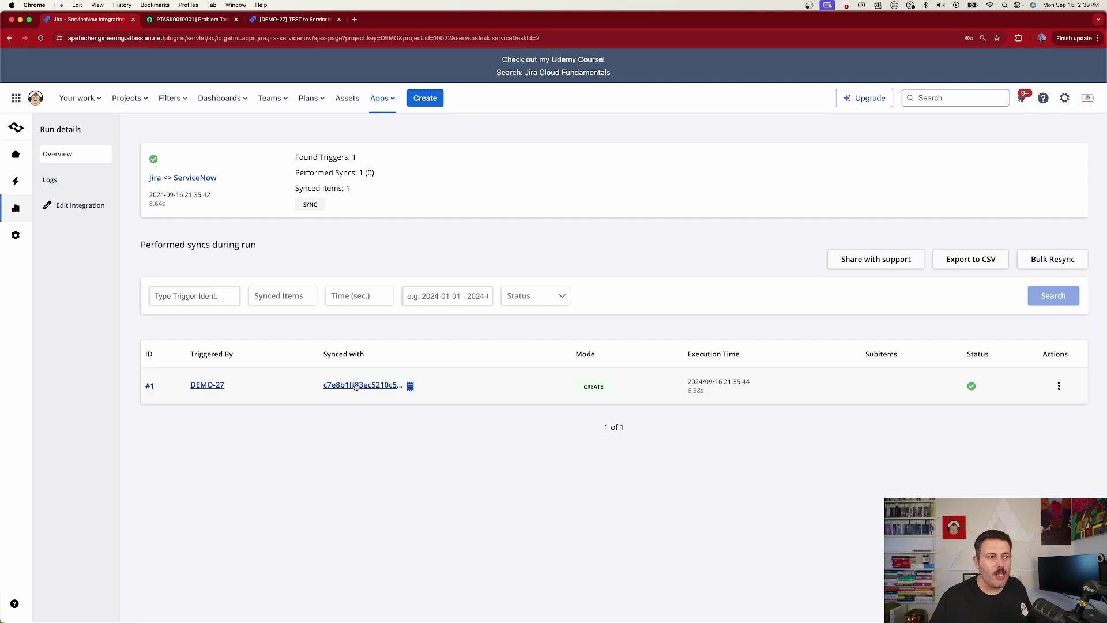
click(203, 22)
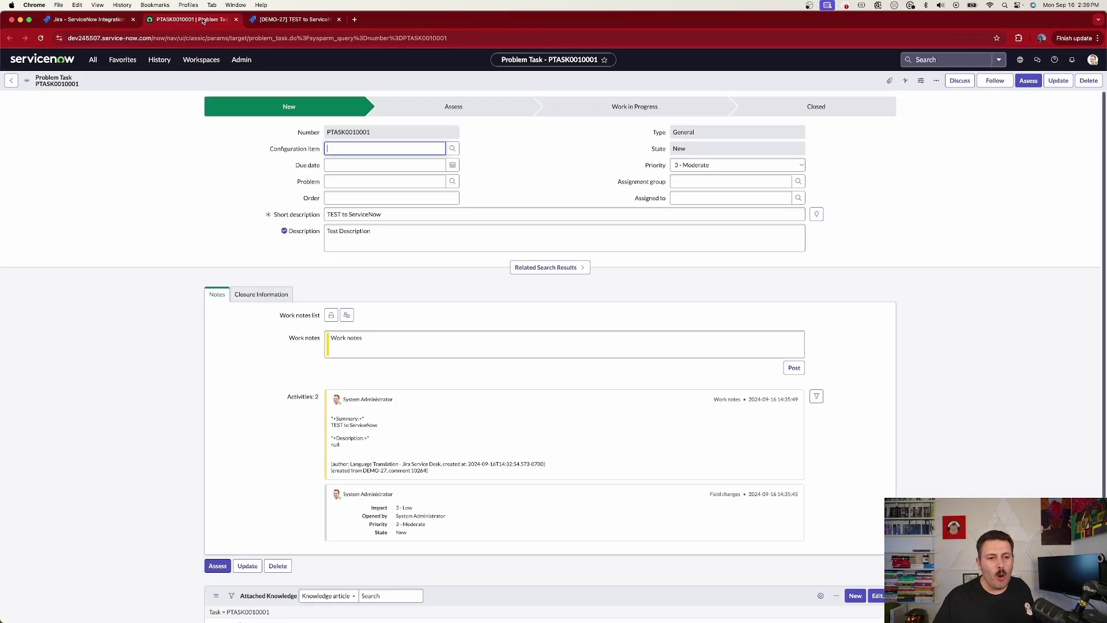